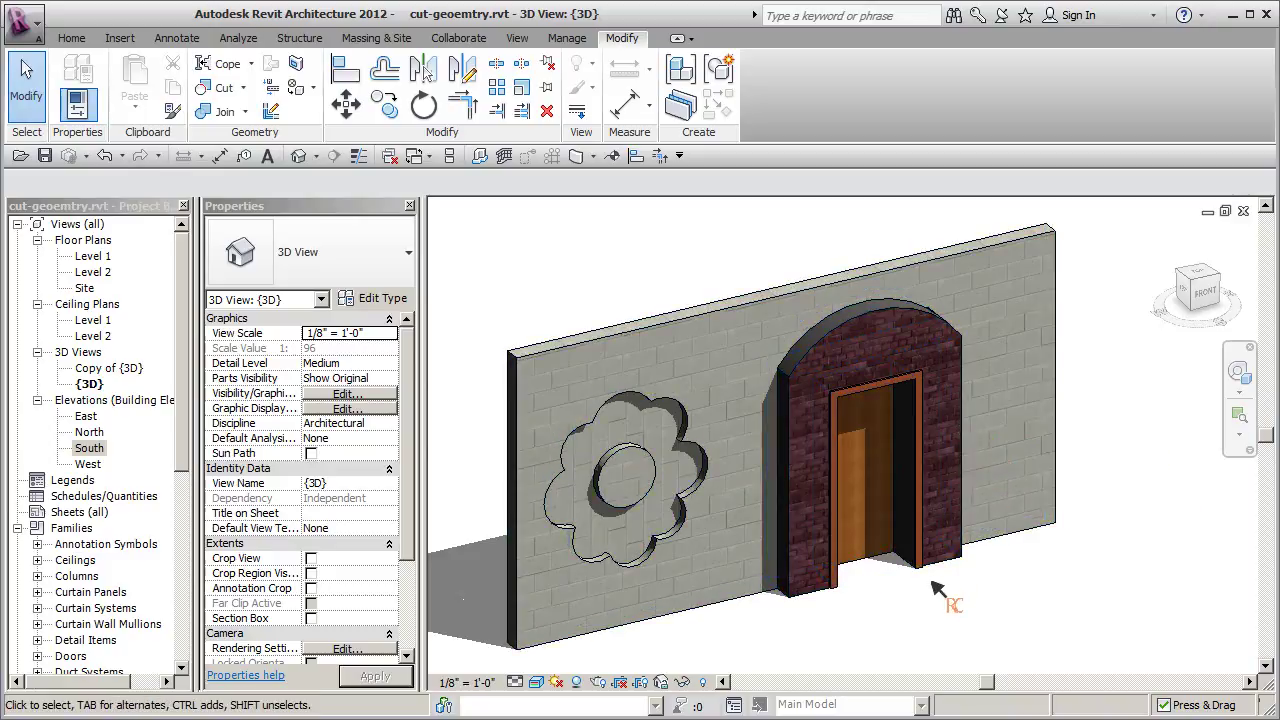
Examine the finished wall's recessed stone band around the arched doorway and compare it with the neighbouring wall's plain brick surround
middle_drag(934, 591, 919, 583)
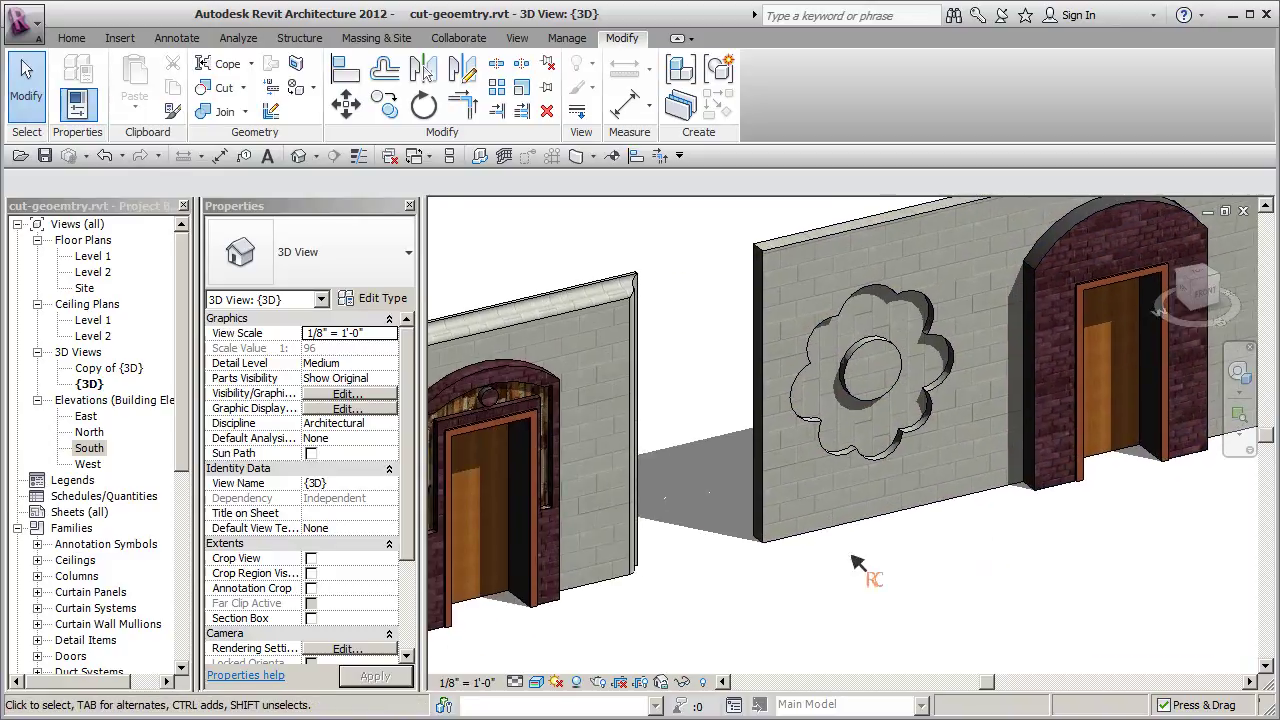
scroll(971, 560, up, 6)
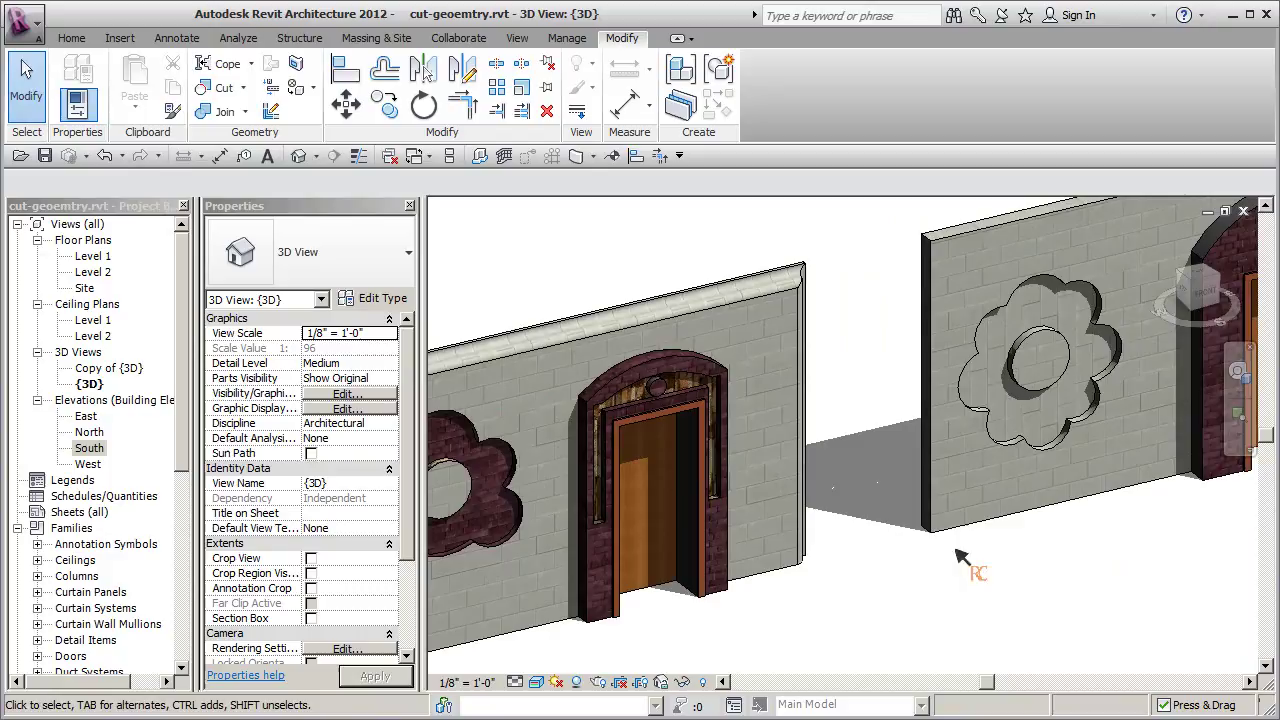
scroll(661, 535, up, 1)
middle_drag(678, 542, 722, 640)
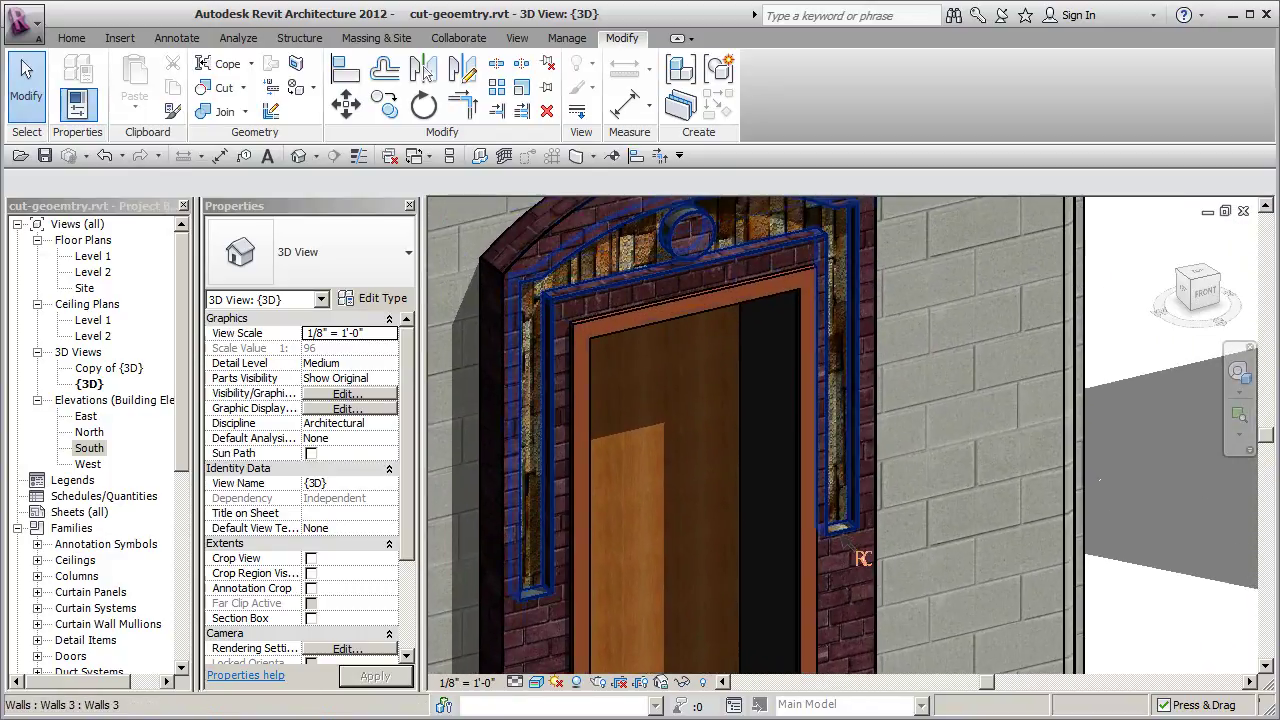
middle_drag(857, 552, 884, 596)
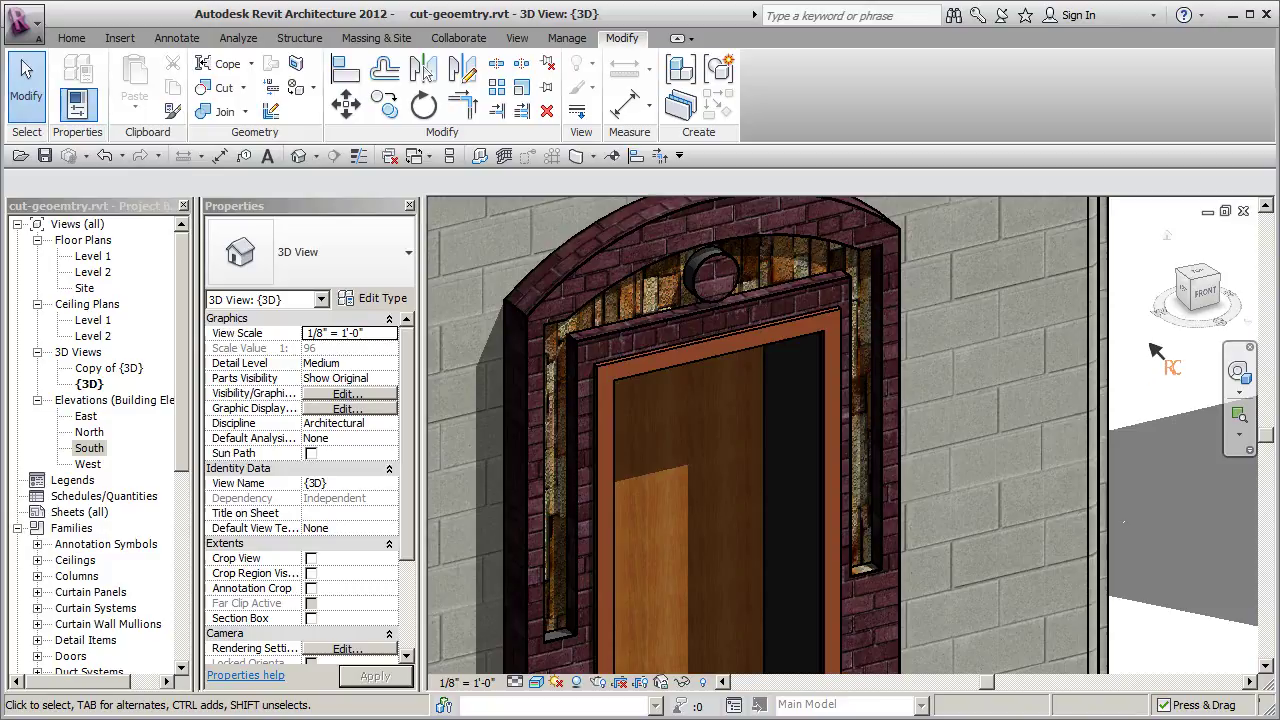
scroll(1058, 406, down, 2)
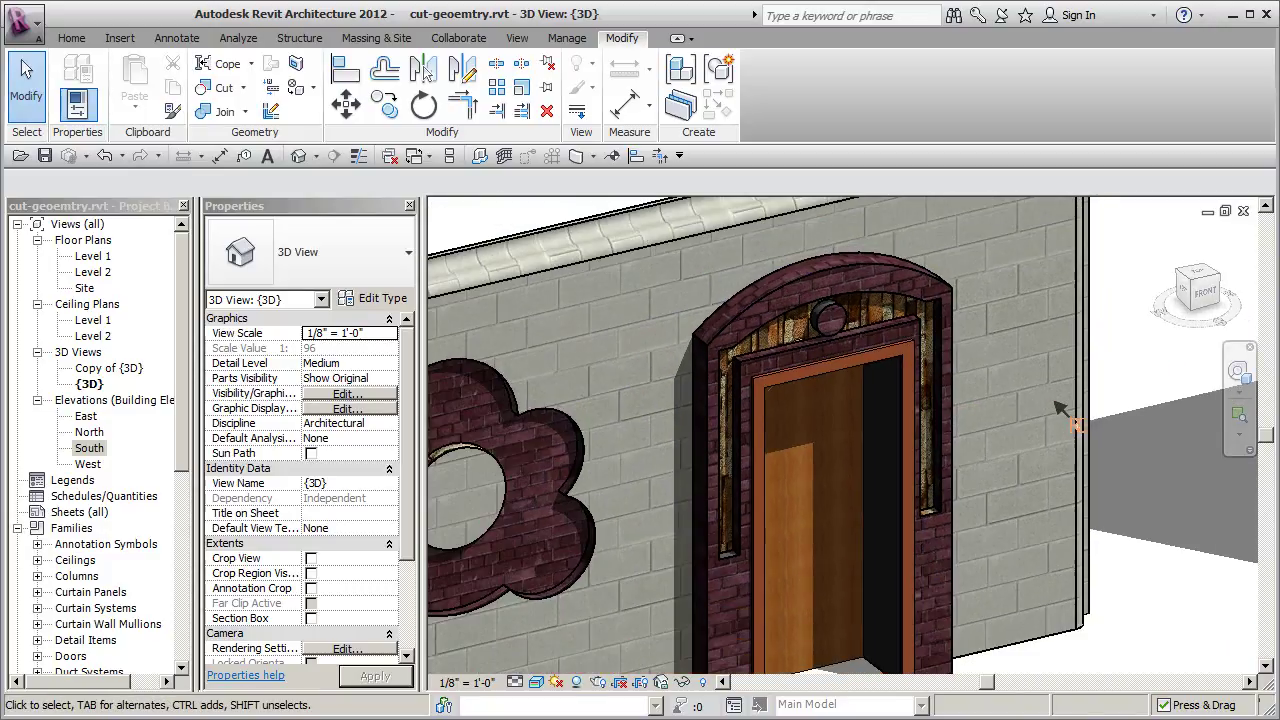
middle_drag(1160, 415, 680, 520)
middle_drag(1060, 440, 750, 530)
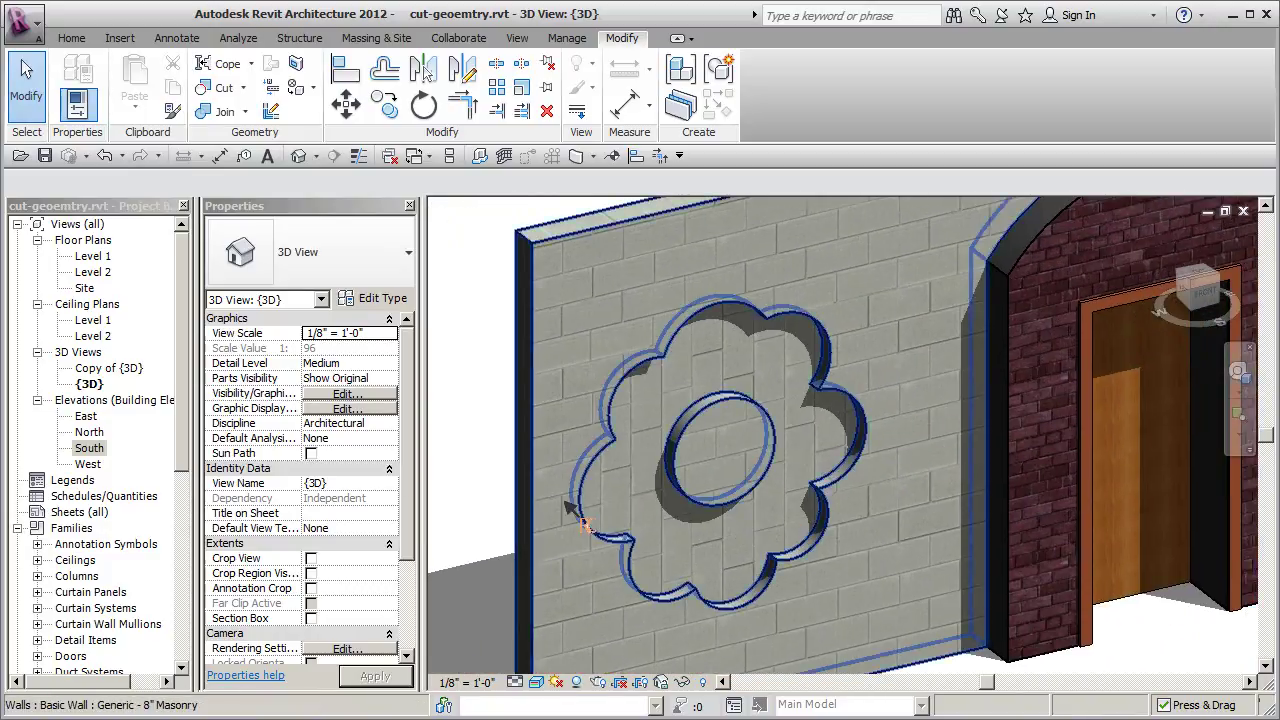
Open the South elevation and display it in Hidden Line style, focused on the plain brick door surround
double_click(90, 448)
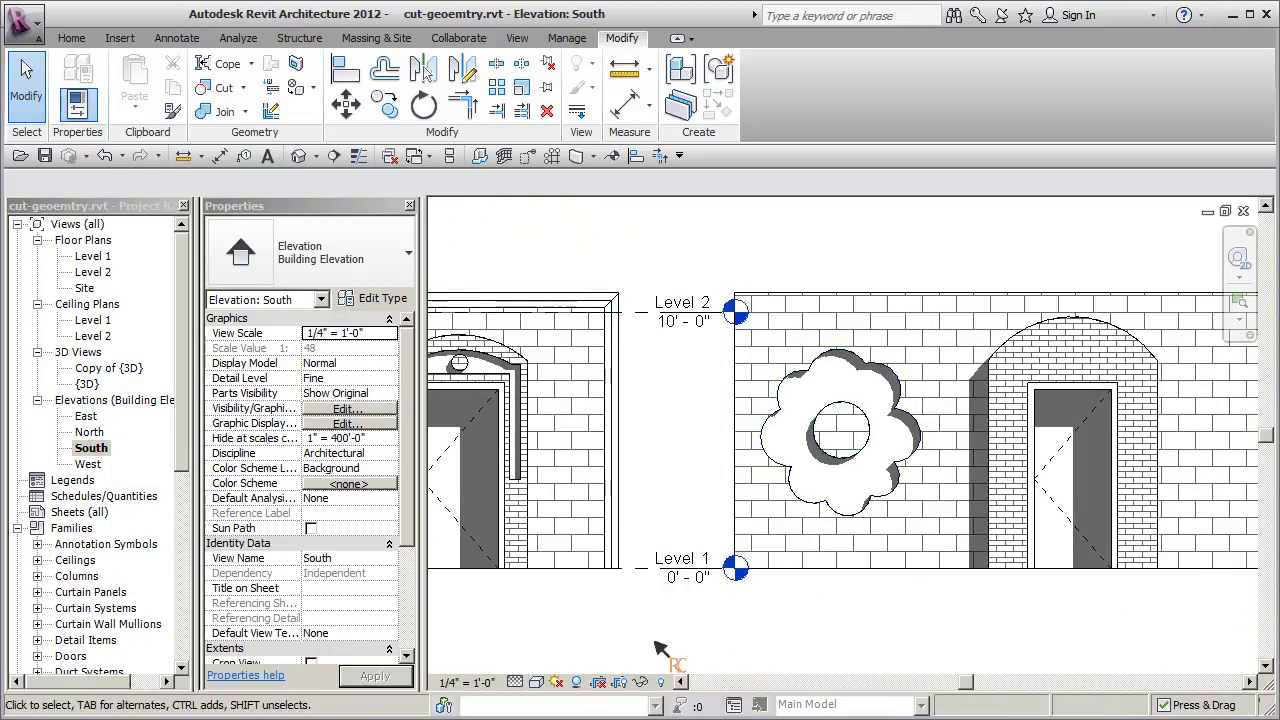
click(537, 683)
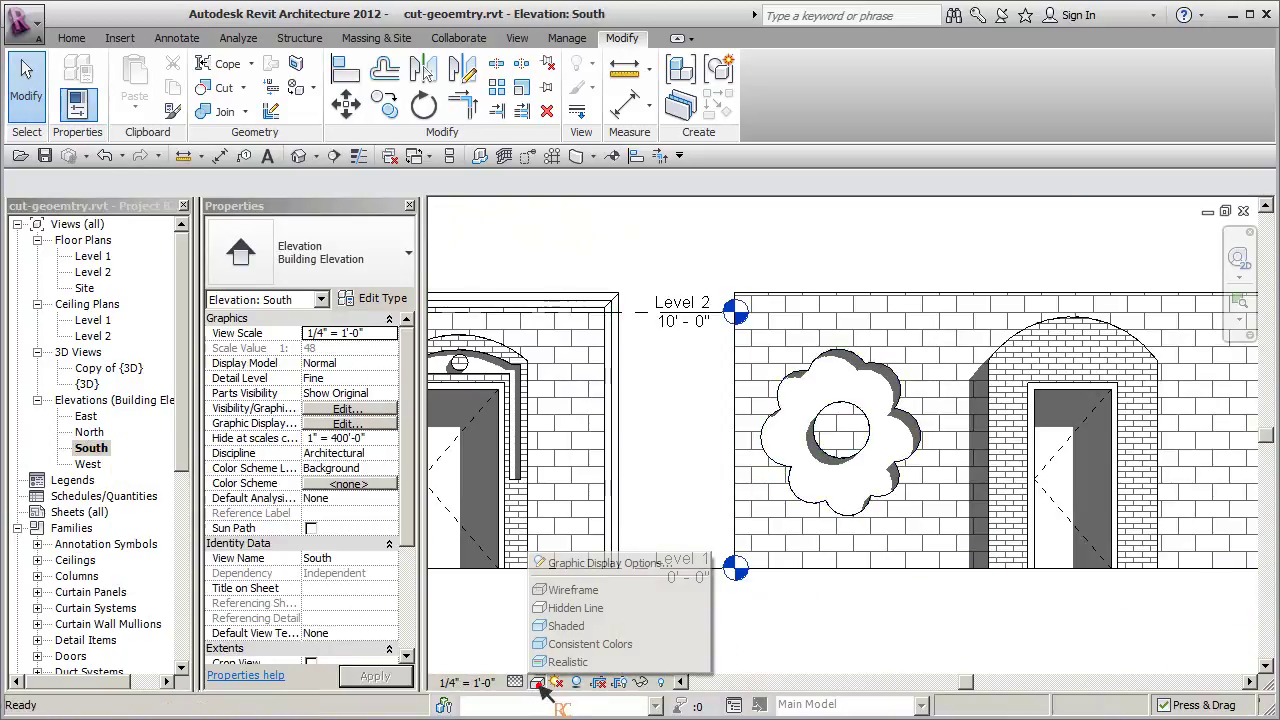
click(585, 607)
middle_drag(1012, 612, 826, 613)
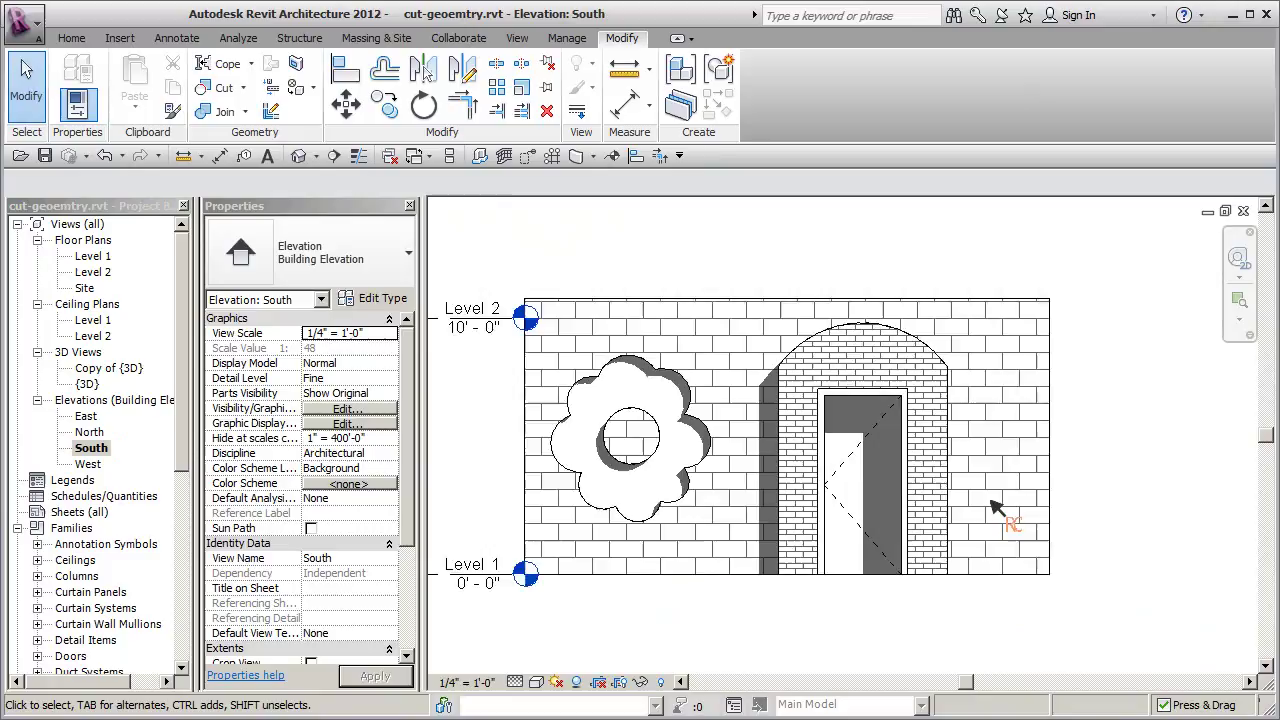
scroll(995, 510, up, 4)
middle_drag(1006, 508, 985, 510)
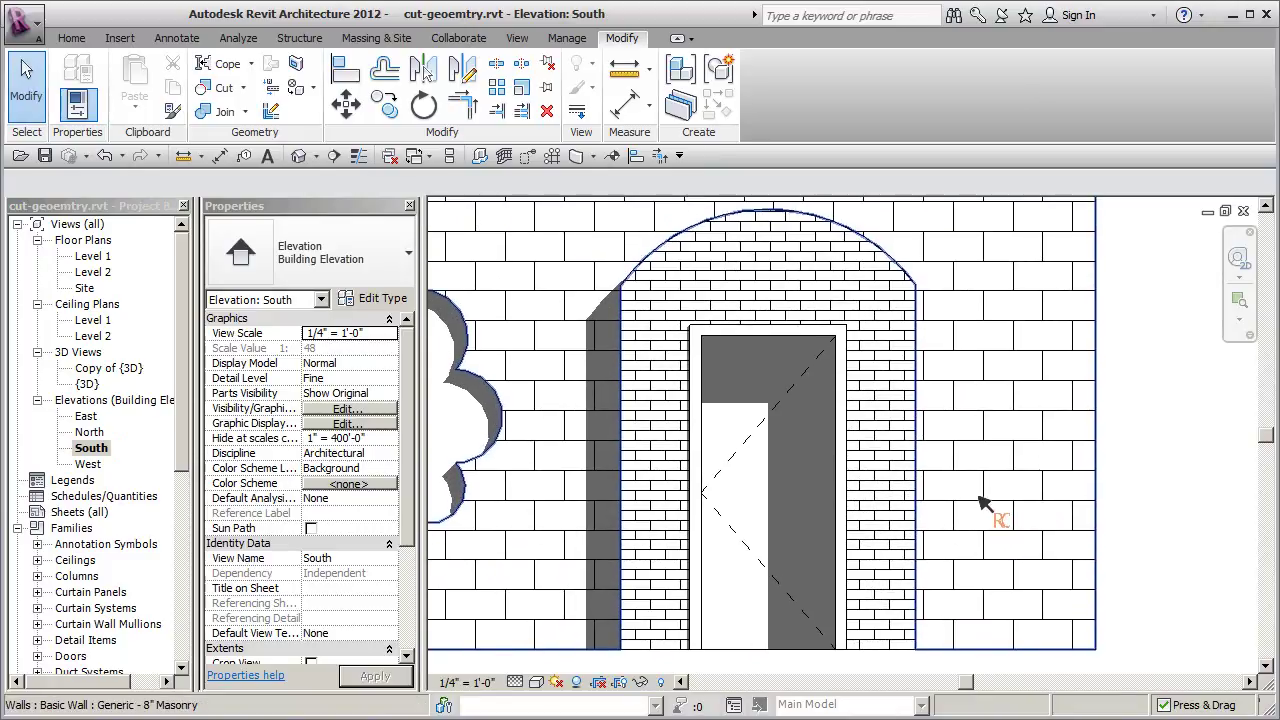
Create an in-place model in the Walls category, accepting the proposed name
click(74, 40)
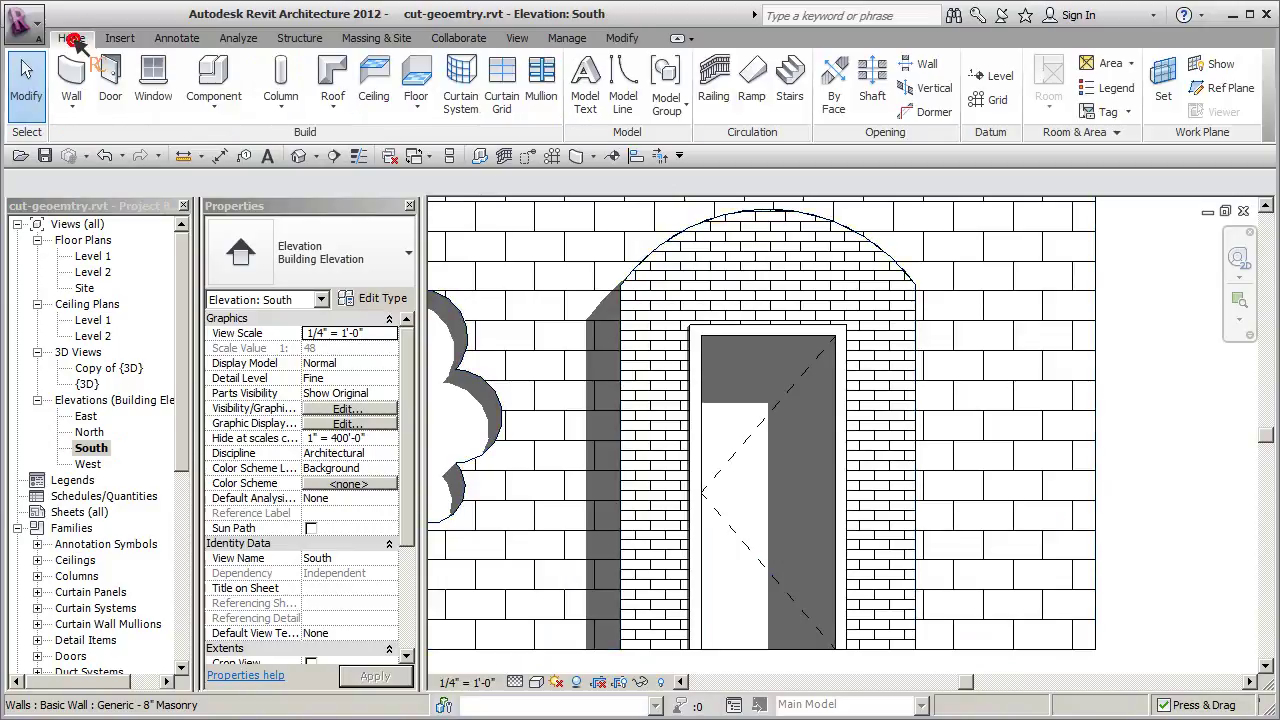
click(214, 112)
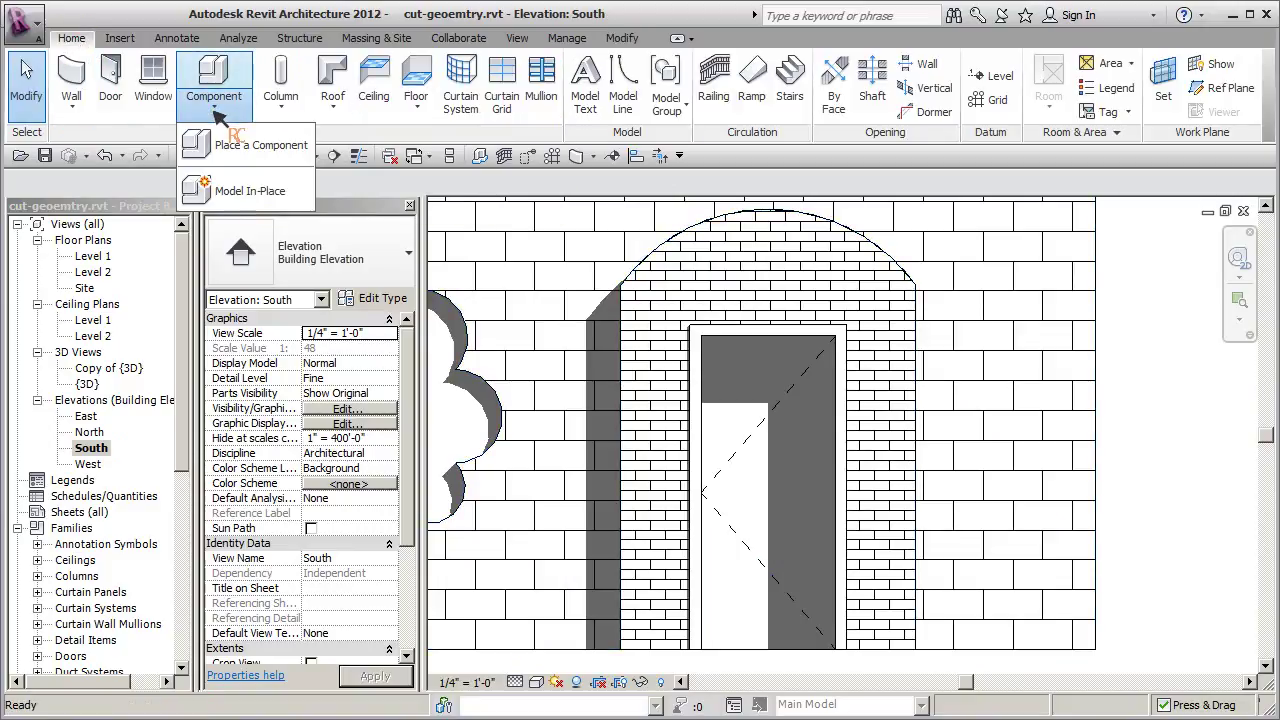
click(250, 191)
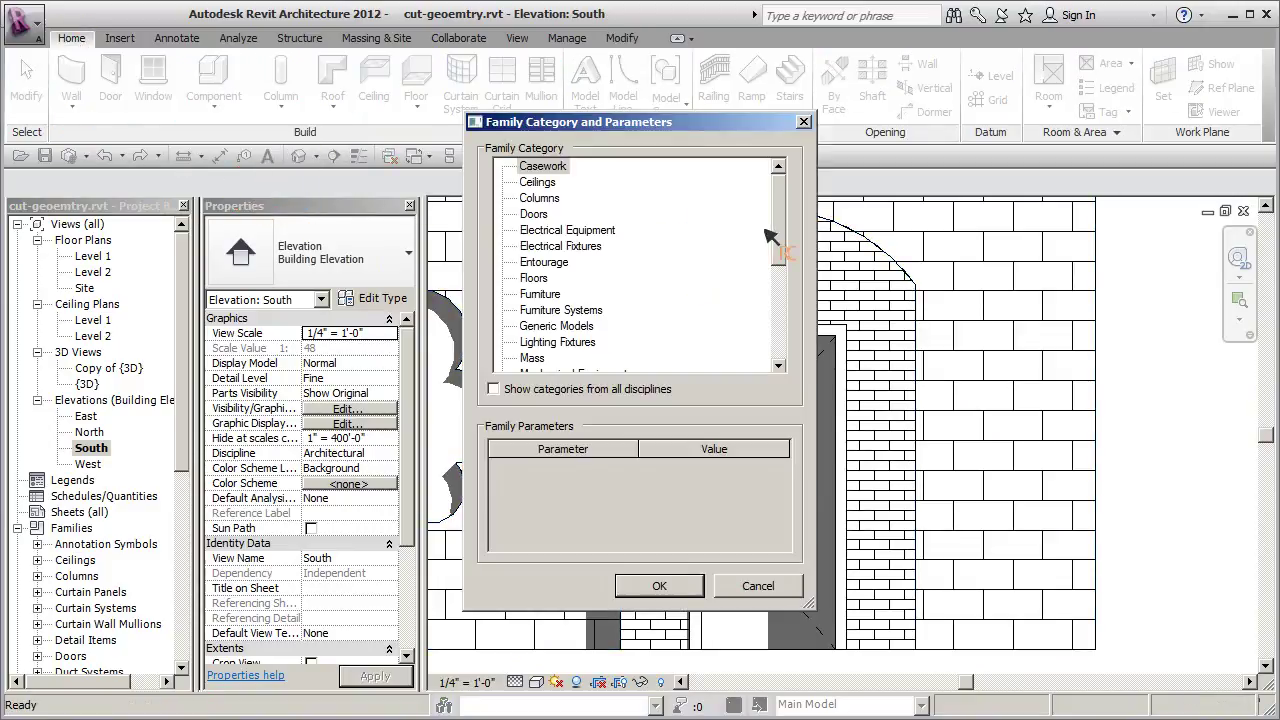
drag(781, 221, 794, 340)
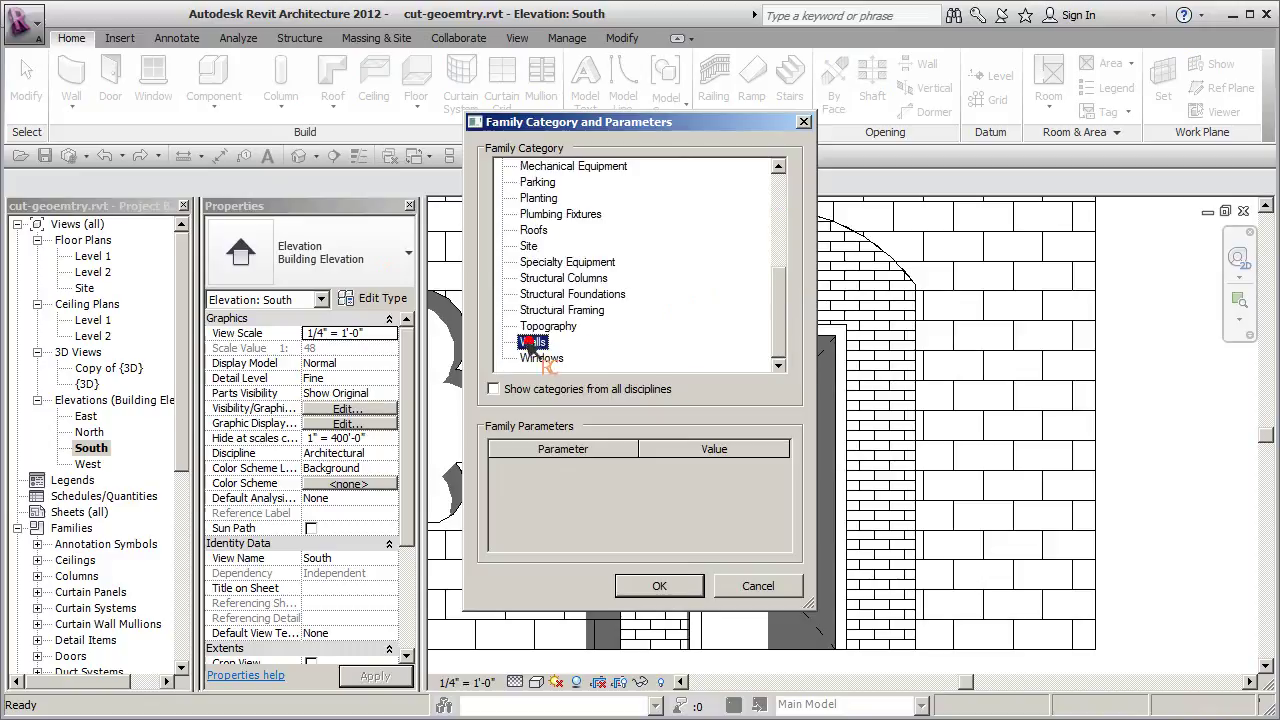
click(659, 586)
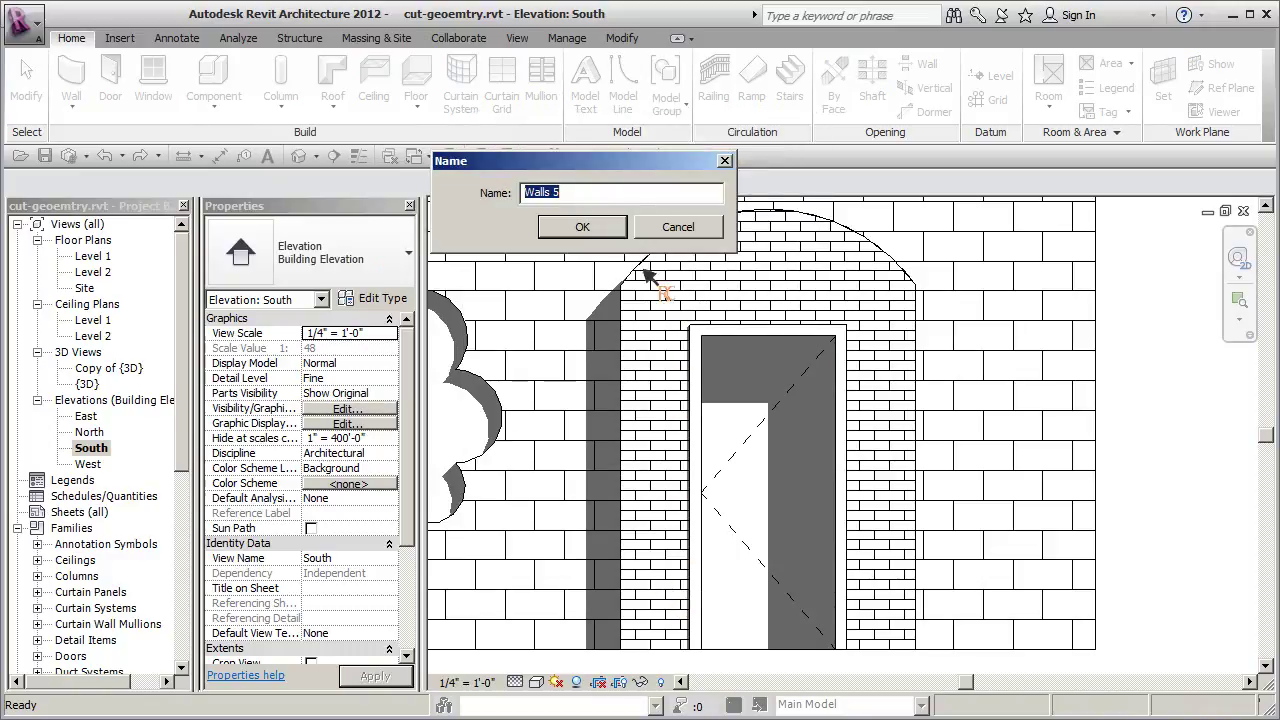
click(601, 229)
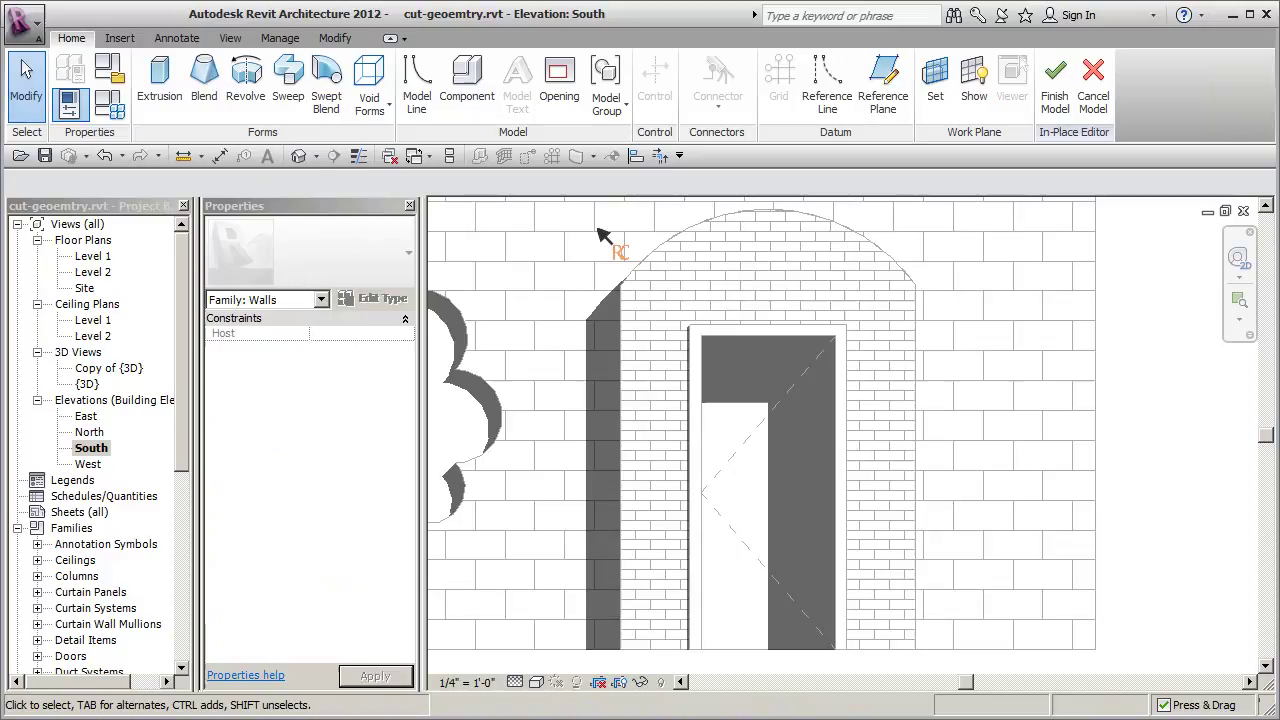
Start a void extrusion using the front face of the arched brick surround as the picked work plane
click(369, 100)
click(420, 146)
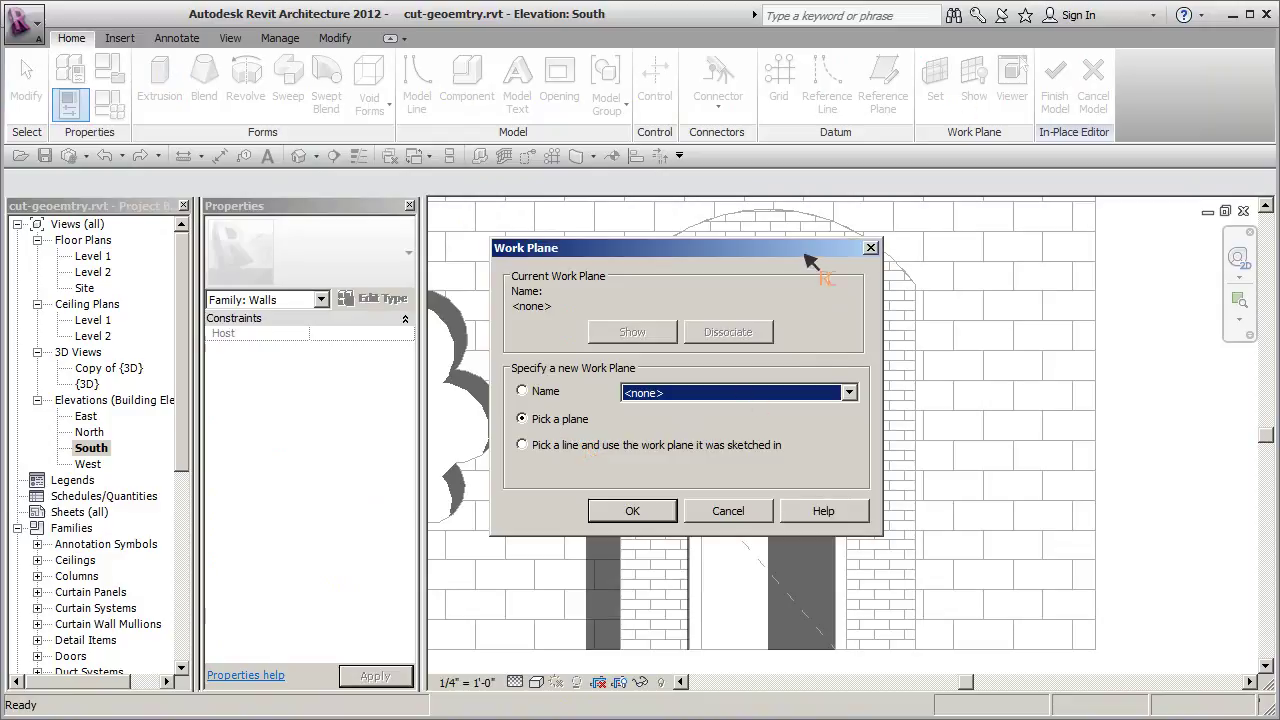
drag(802, 252, 629, 252)
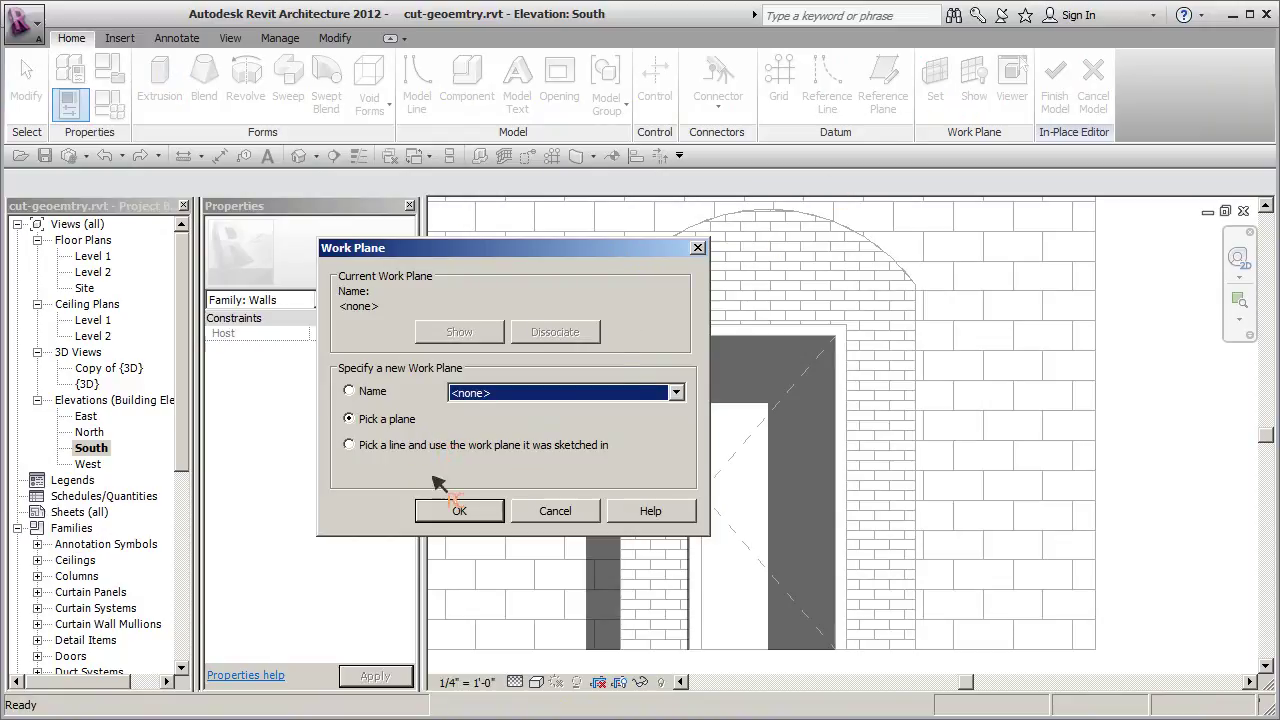
click(459, 508)
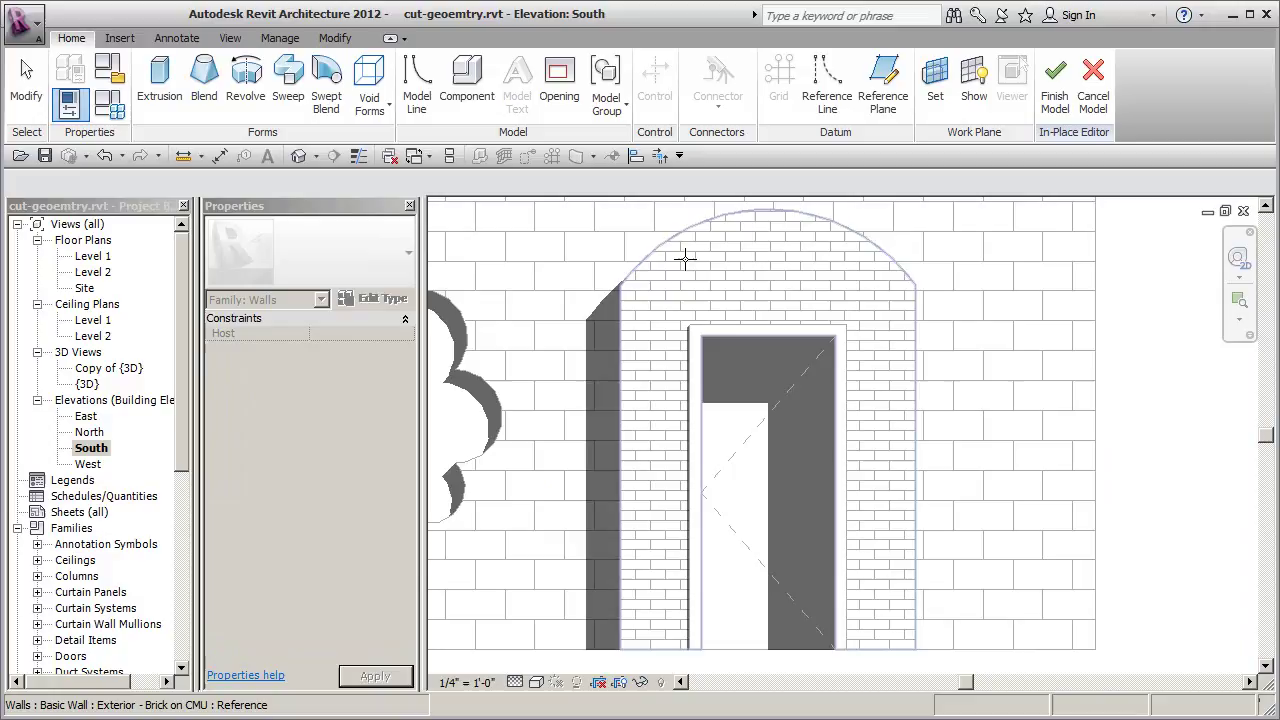
click(688, 261)
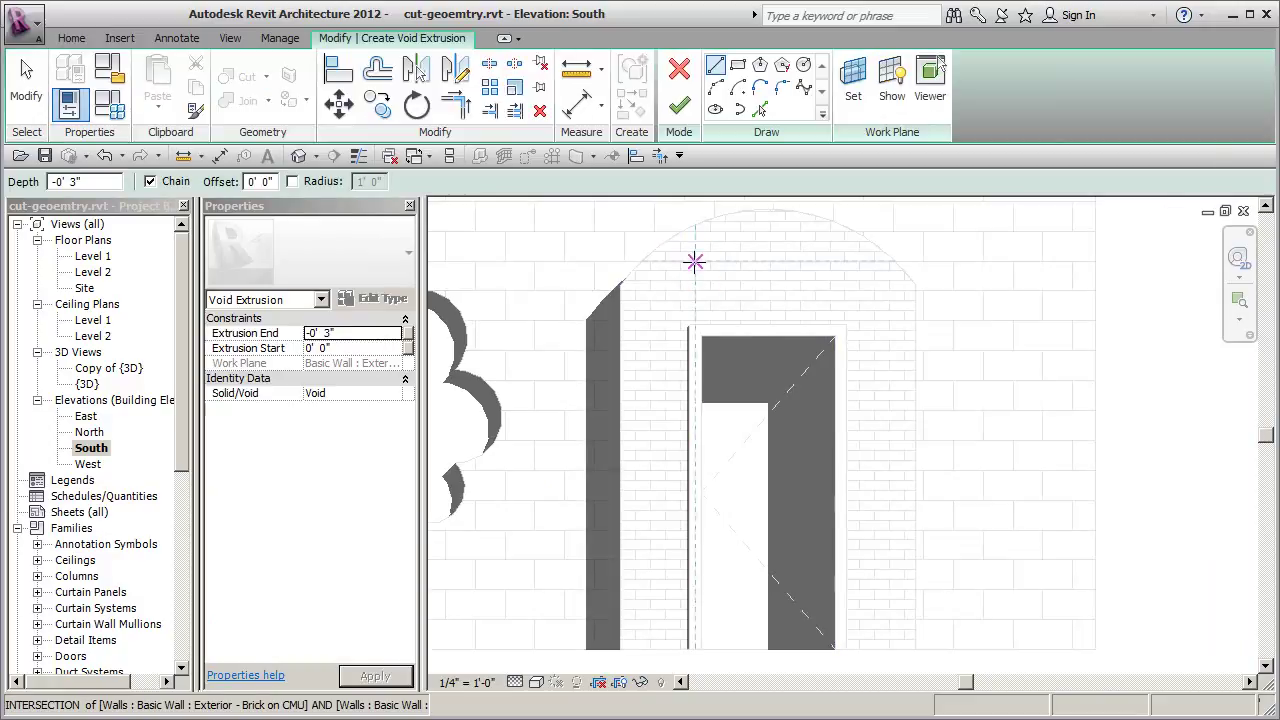
Sketch the recess's bottom edge about 6" long in the brick beside the door, plus its inner vertical edge about 3'-8" high
scroll(670, 330, down, 2)
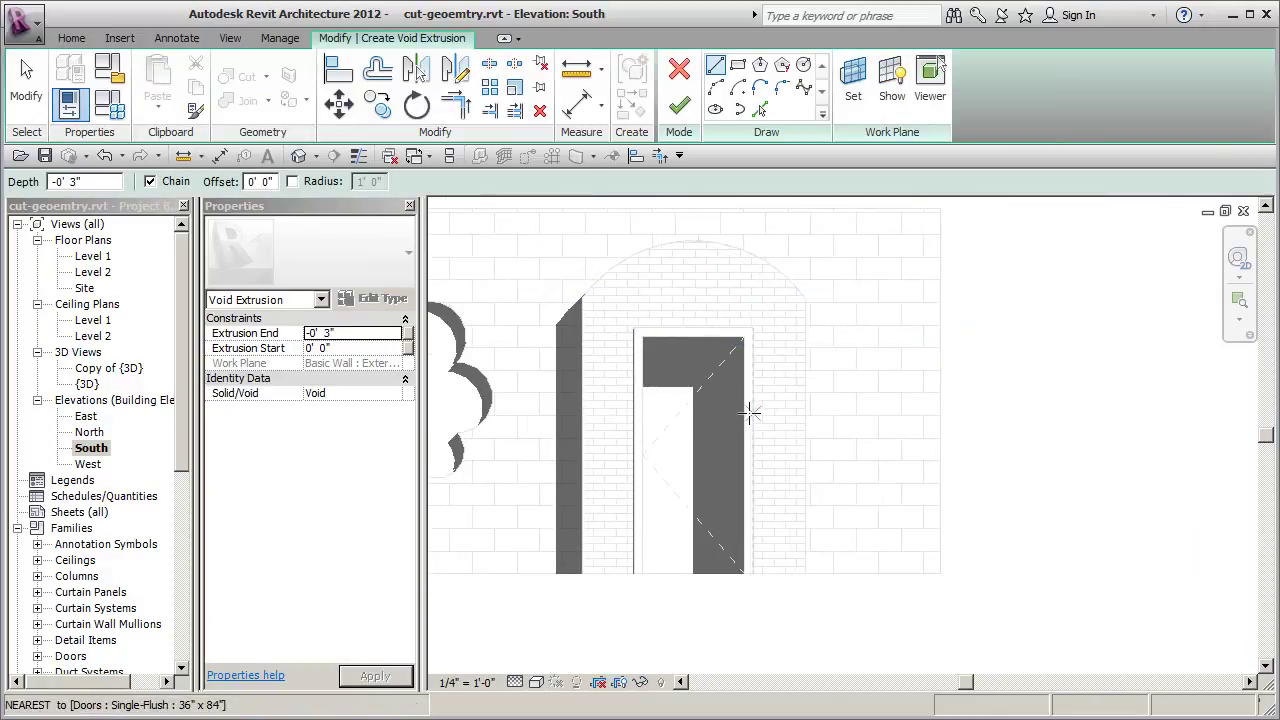
scroll(751, 412, up, 1)
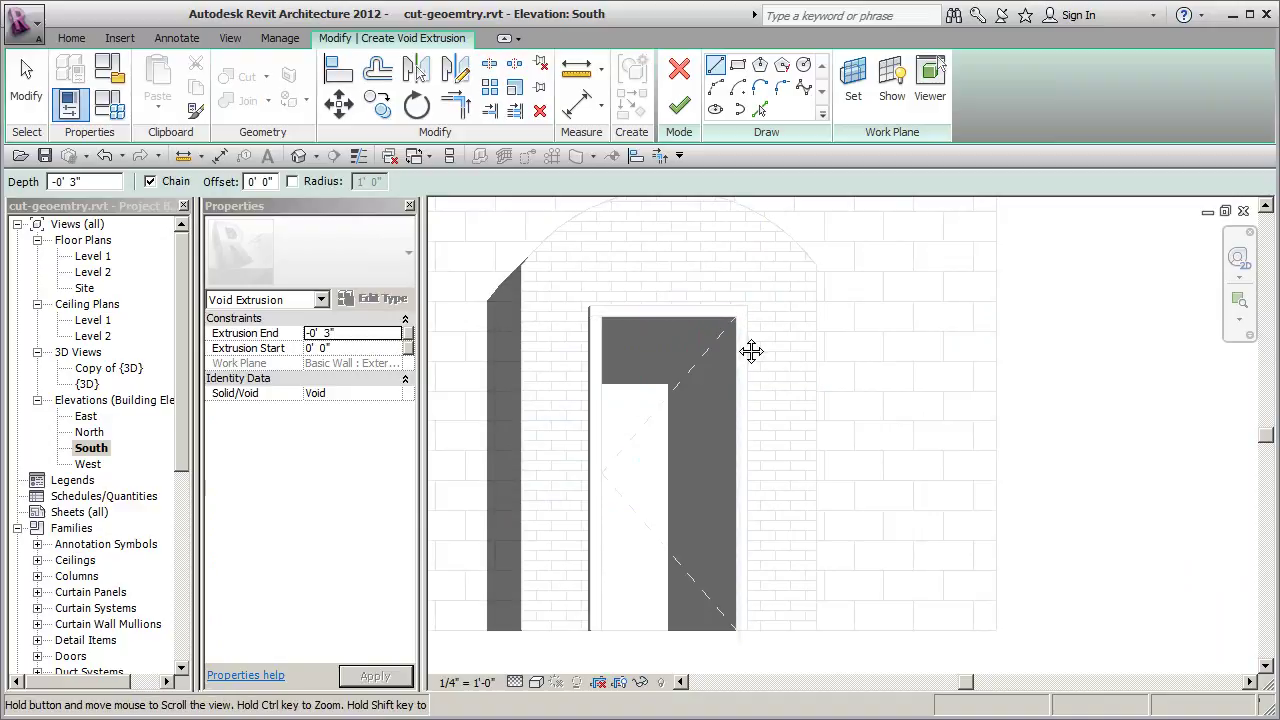
middle_drag(749, 351, 737, 400)
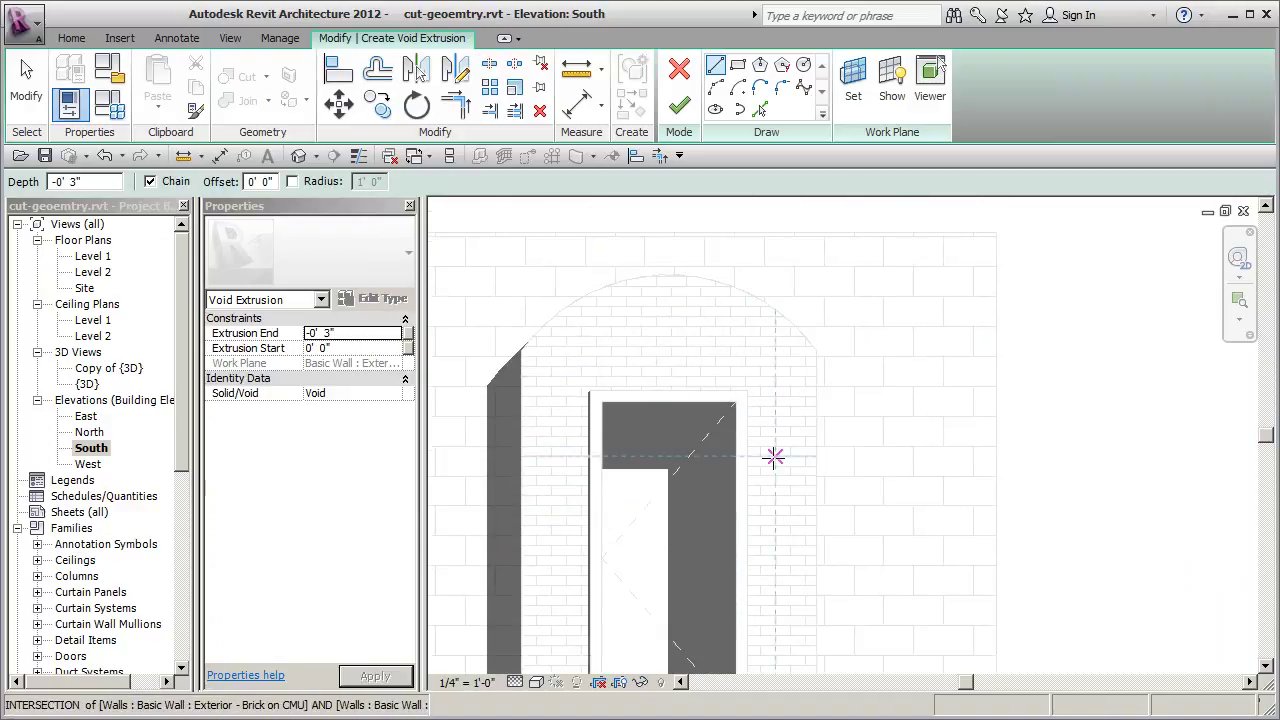
scroll(773, 494, up, 1)
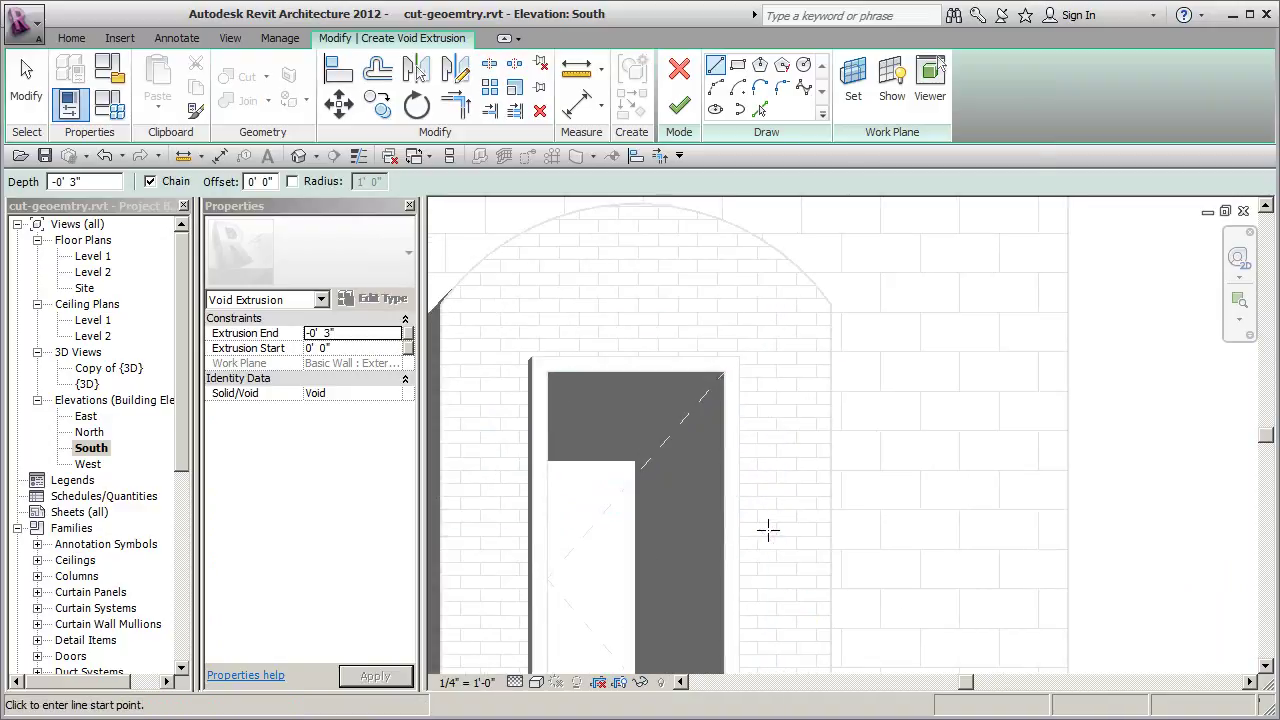
scroll(797, 528, up, 1)
click(806, 535)
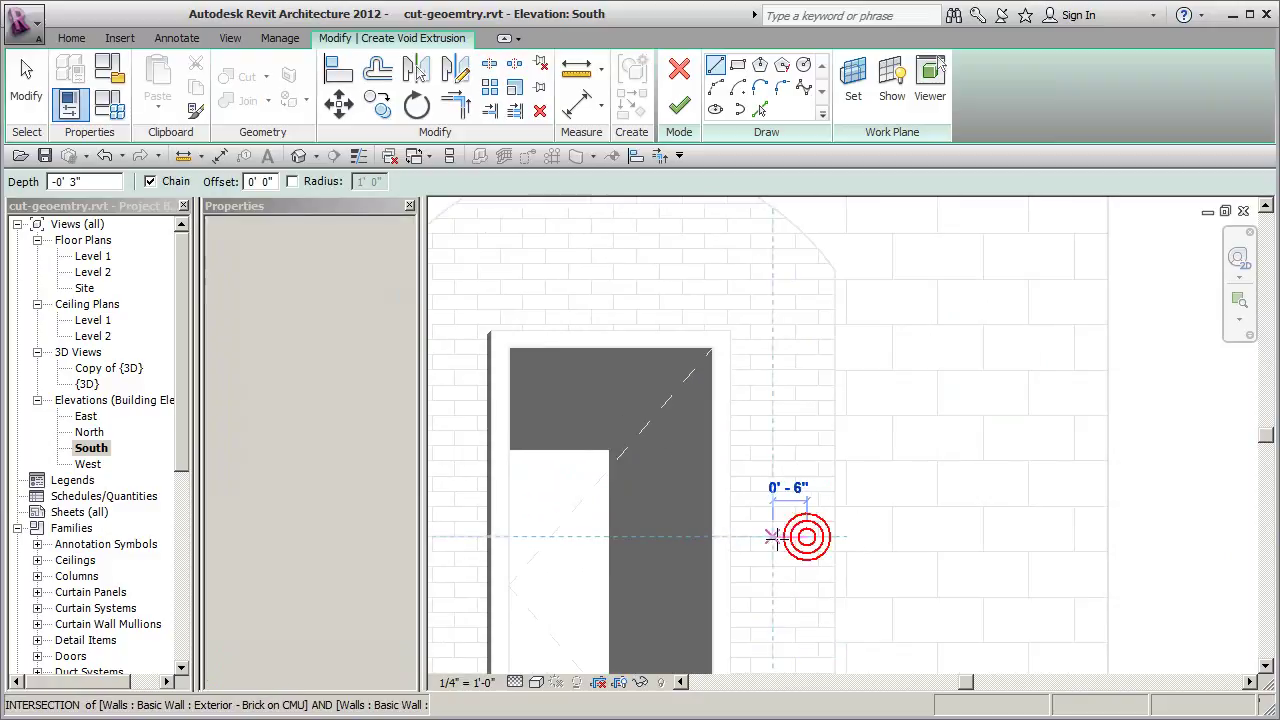
click(770, 535)
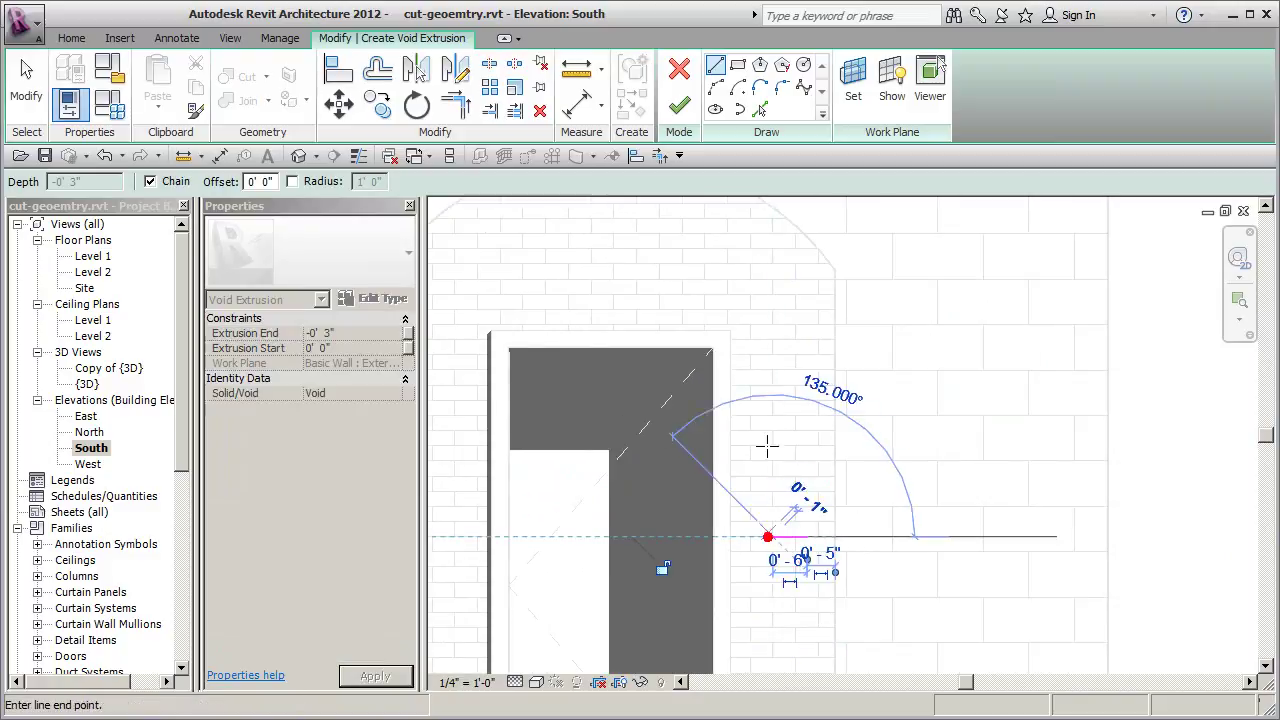
click(772, 287)
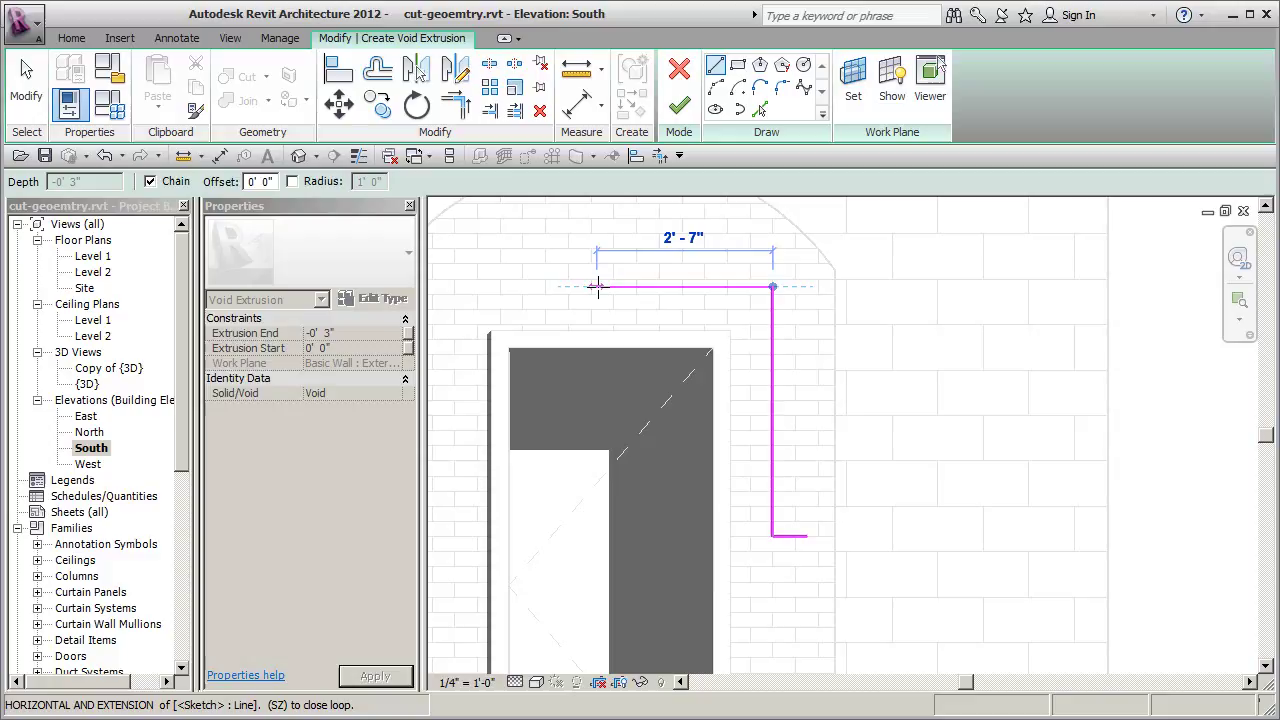
scroll(628, 287, down, 1)
middle_drag(641, 309, 661, 363)
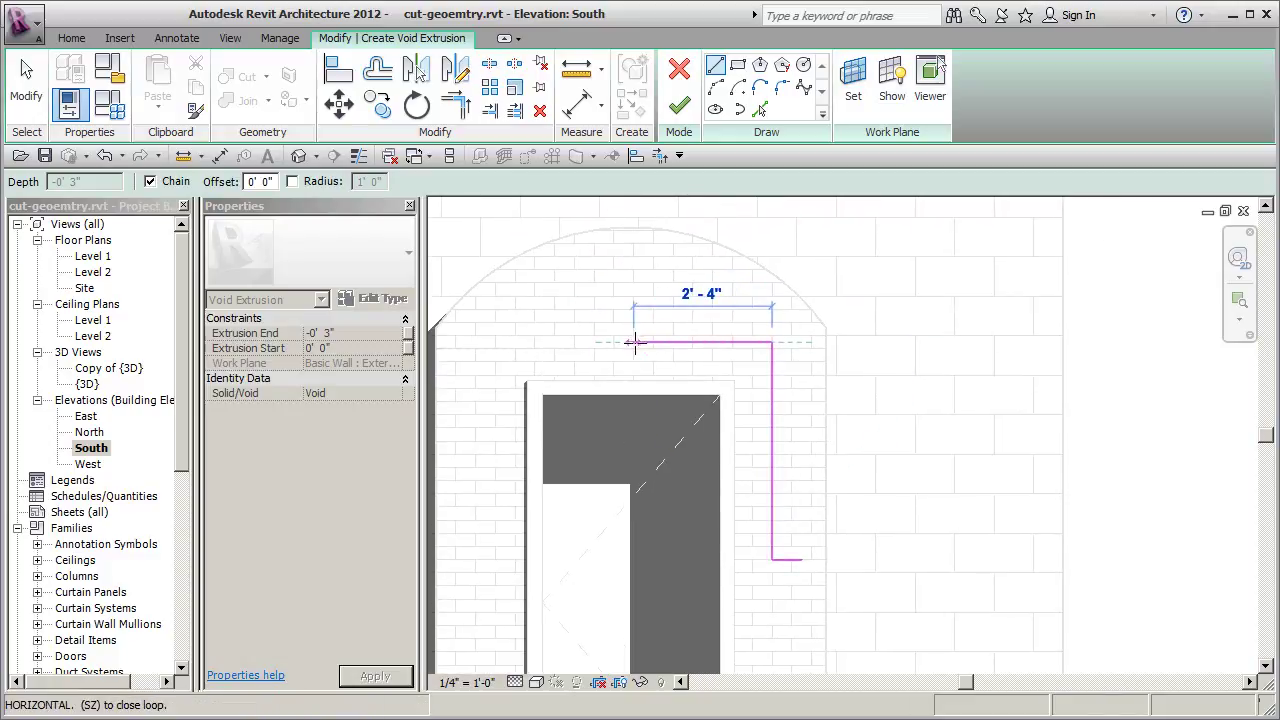
key(Escape)
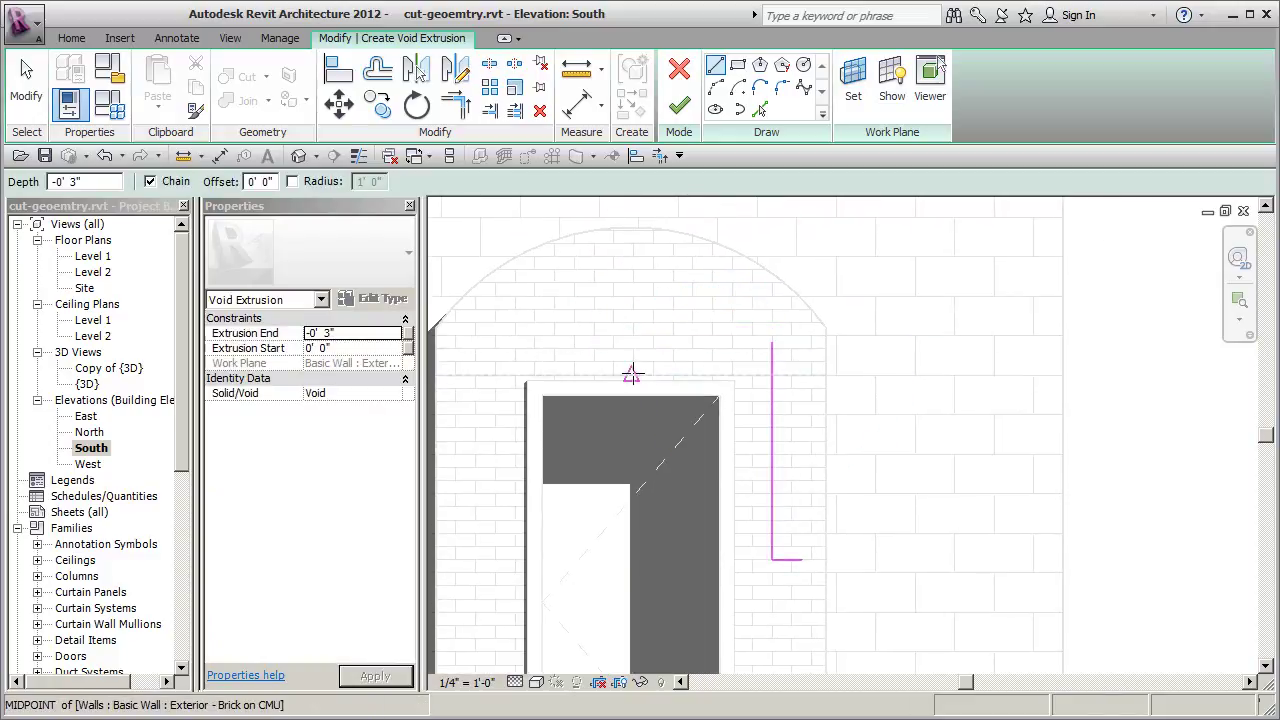
Sketch a short centre line above the door joined horizontally to the inner edge's top, then an outer vertical edge about 3'-8" long
click(632, 373)
click(632, 343)
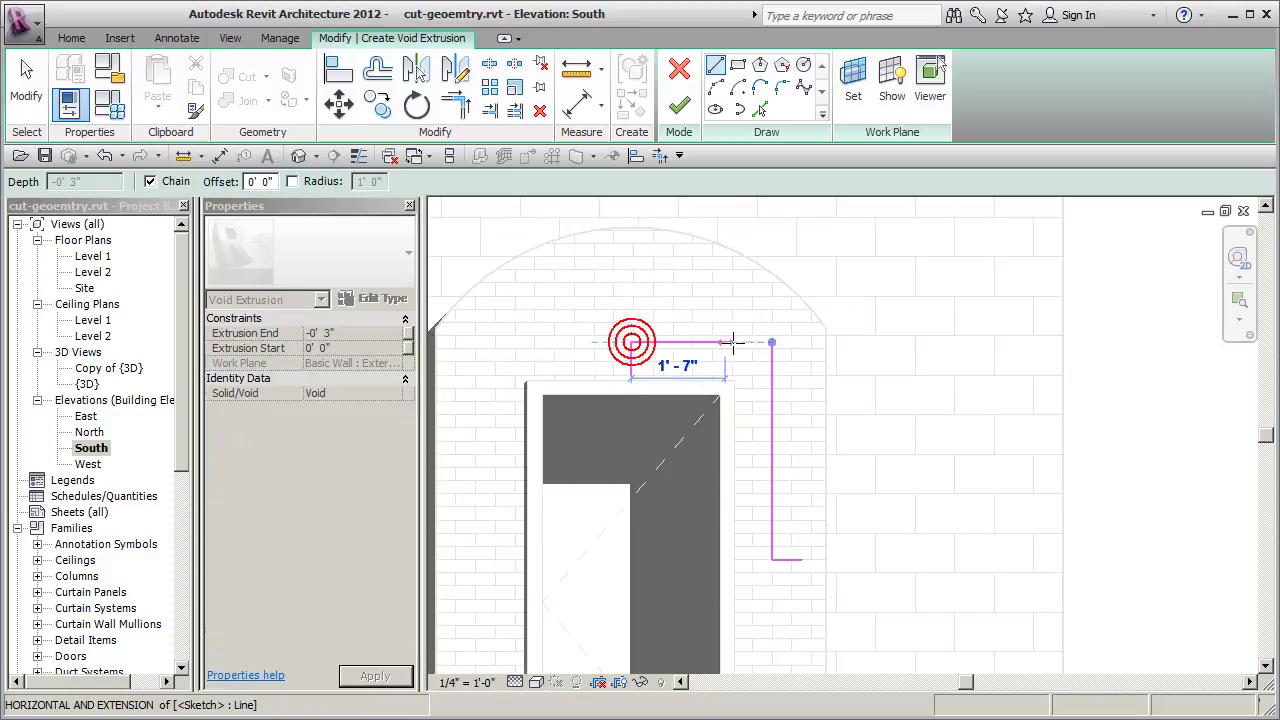
click(770, 343)
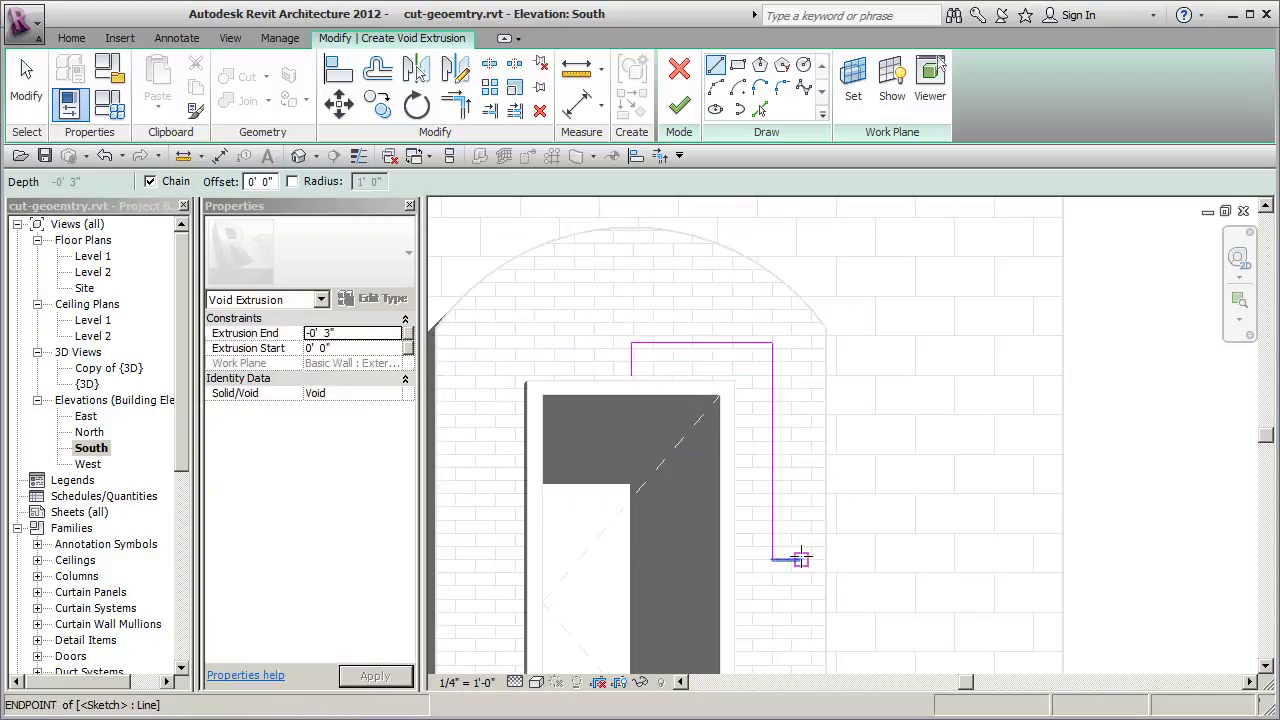
click(801, 343)
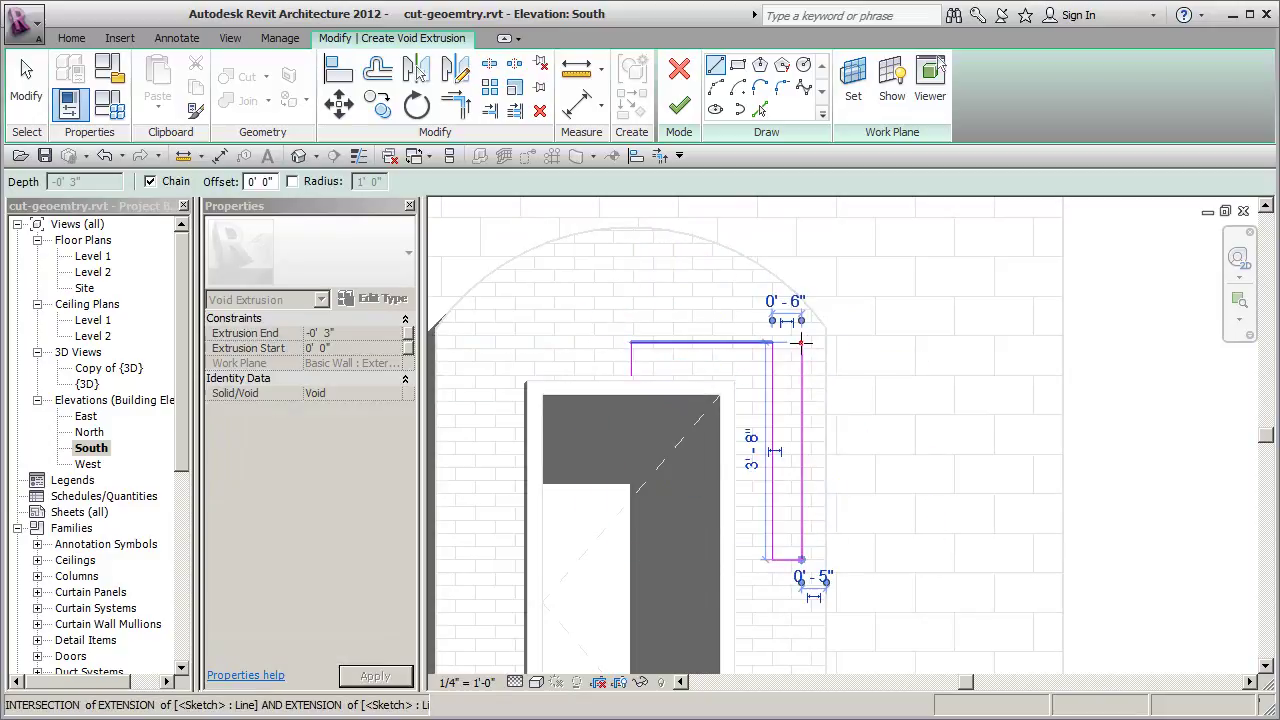
scroll(801, 361, up, 2)
key(Escape)
key(Escape)
Shift the two vertical sketch edges beside the door toward the opening, spacing them 4 1/2" apart
click(755, 418)
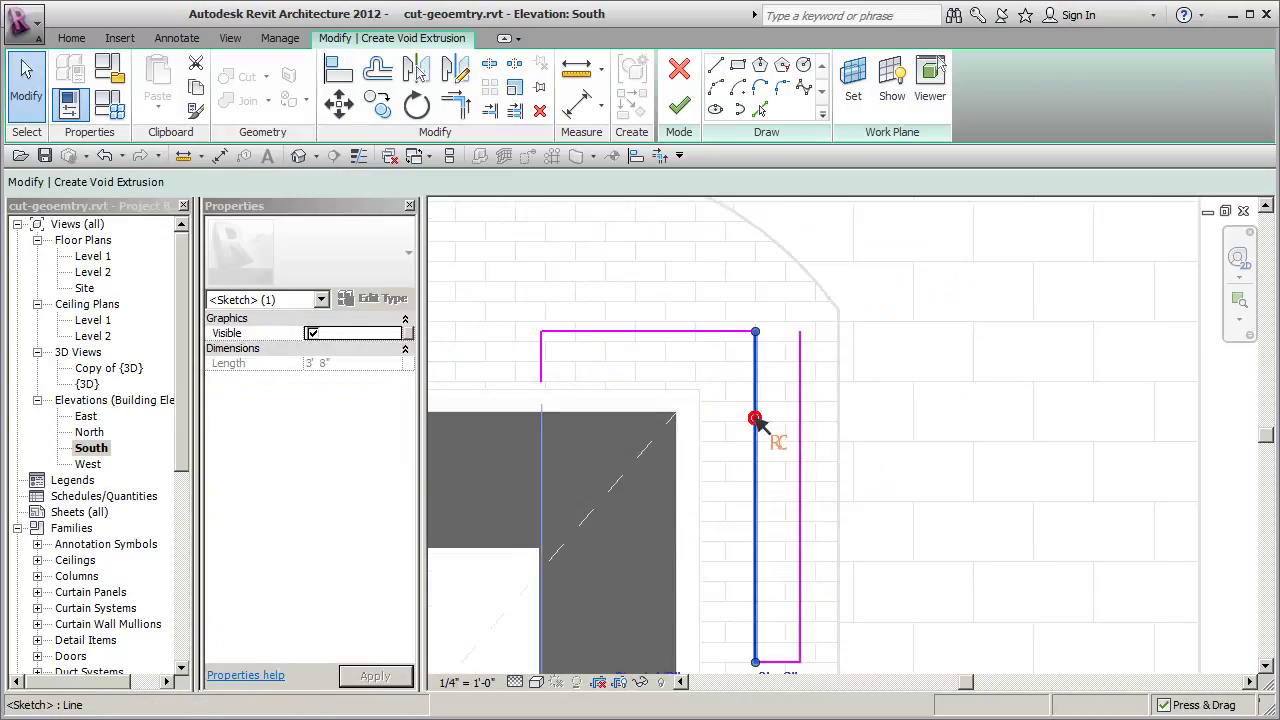
mouse_move(758, 425)
mouse_down()
mouse_move(808, 443)
mouse_move(796, 443)
mouse_up()
key(Left)
key(Left)
key(Left)
key(Left)
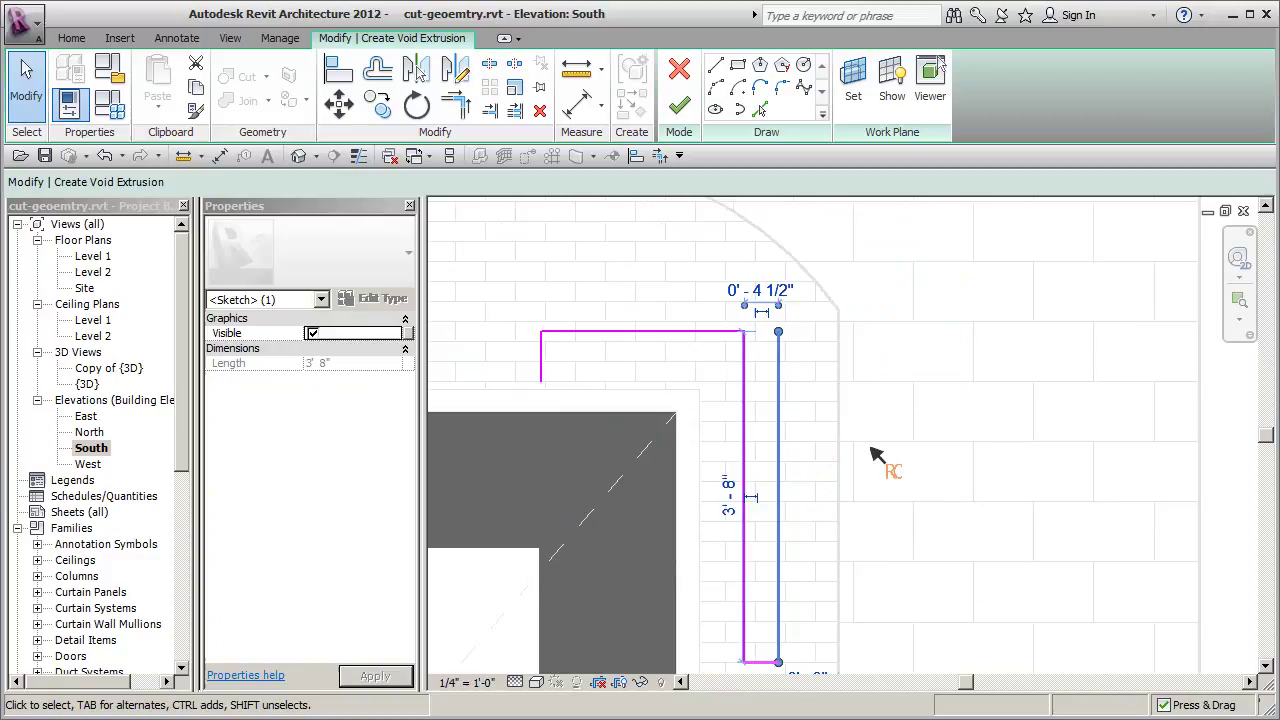
click(868, 449)
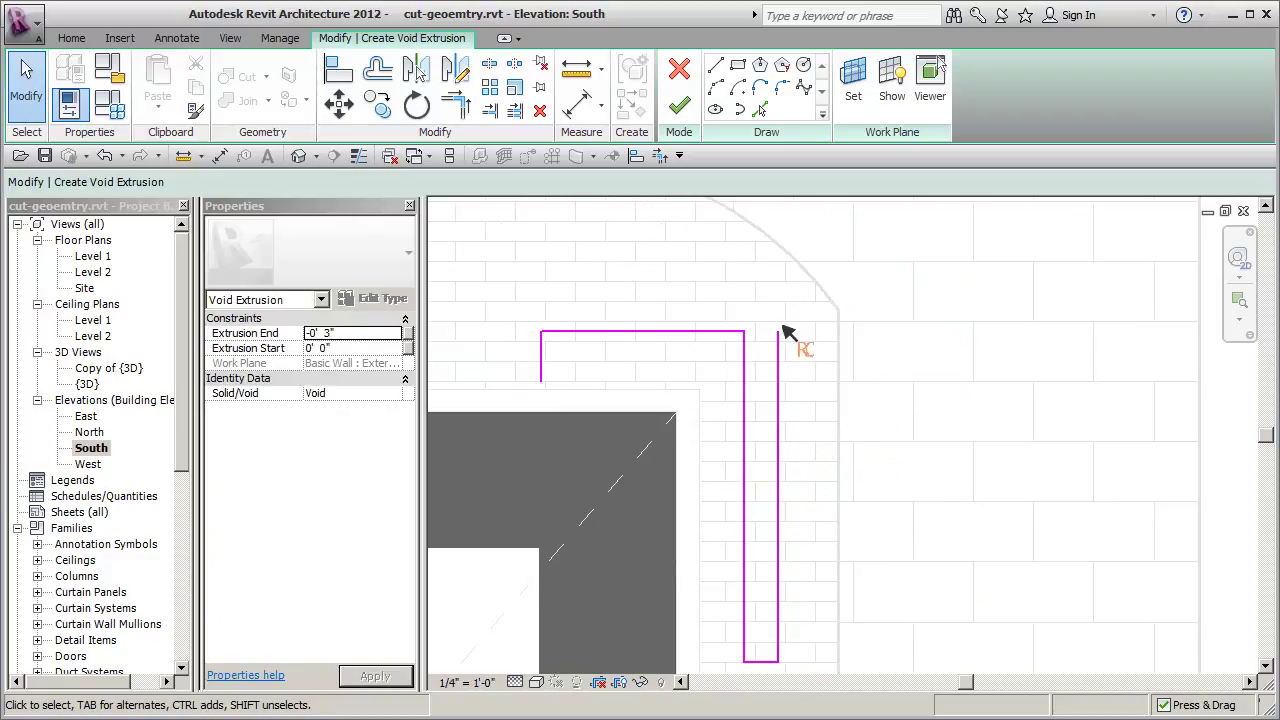
Move the horizontal sketch edge above the door down toward the opening
click(718, 332)
drag(718, 332, 718, 361)
click(801, 339)
Use Pick Lines to add the arched top edge of the brick surround as a sketch arc
scroll(801, 339, down, 1)
middle_drag(817, 356, 846, 418)
click(760, 109)
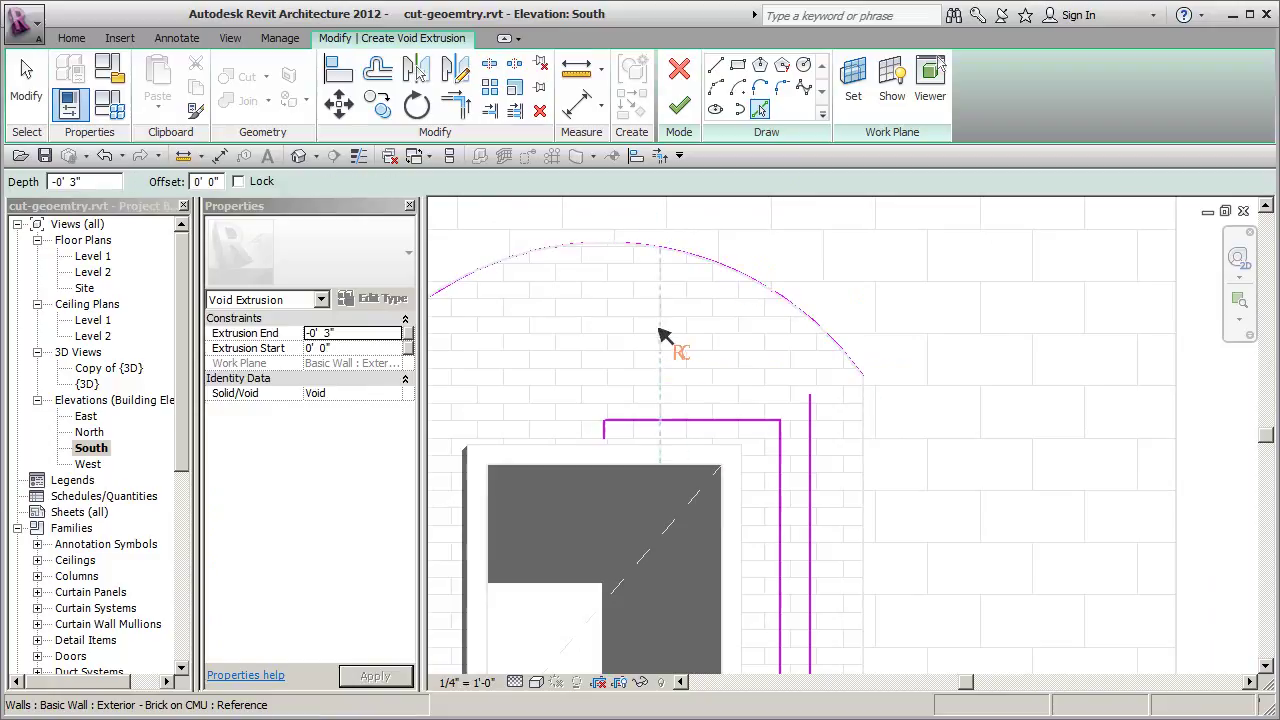
click(643, 270)
key(Escape)
Nudge the picked arc down inside the brick surround so it crosses near the top of the outer vertical edge
click(623, 250)
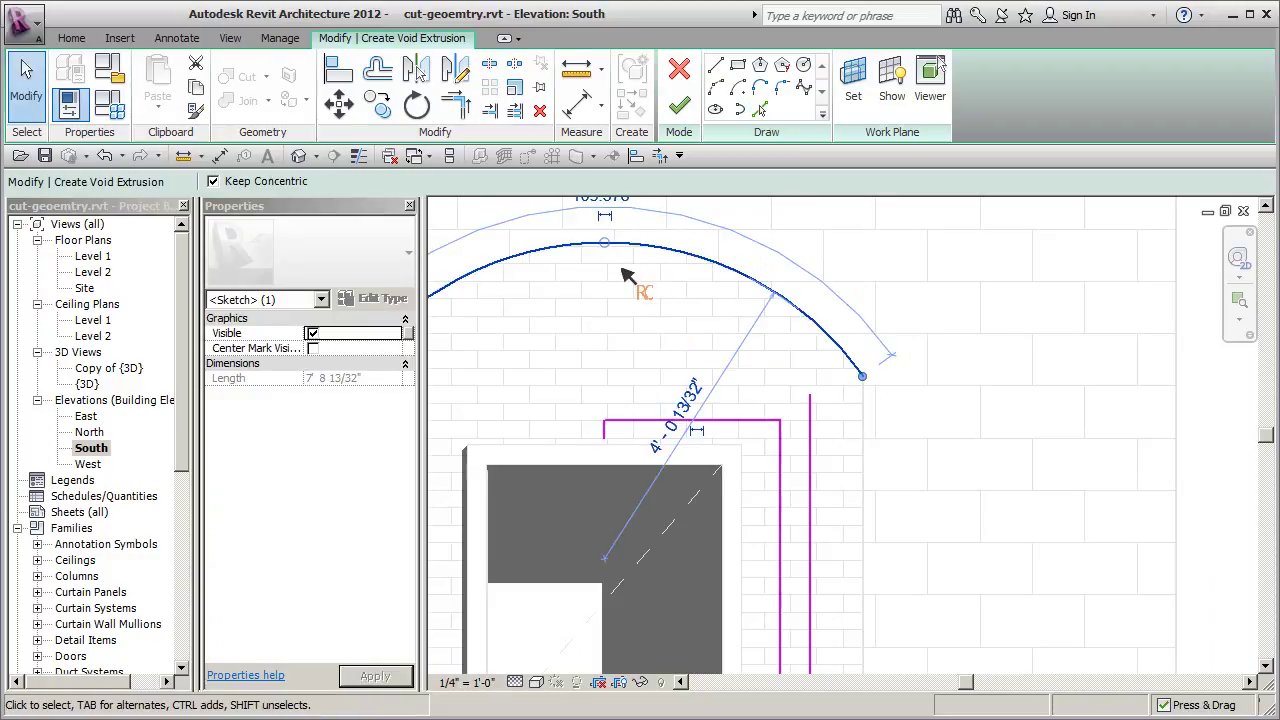
key(shift+Down)
key(shift+Down)
key(Down)
key(Down)
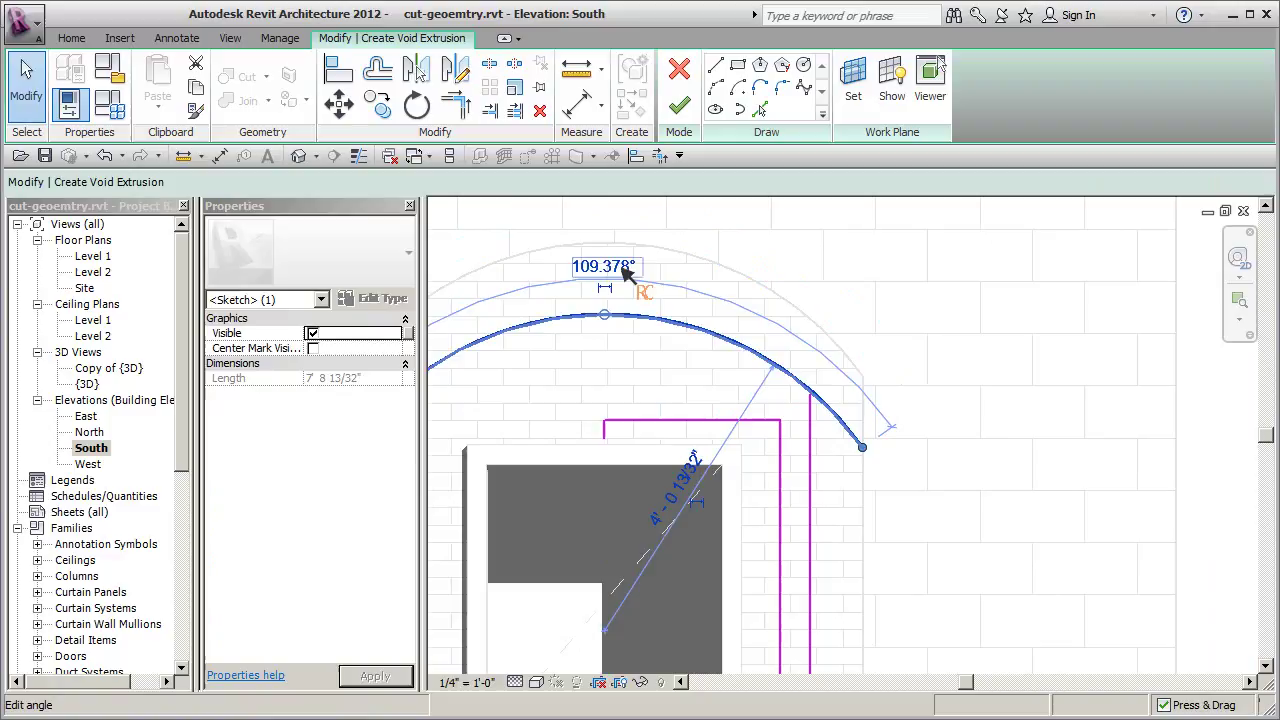
key(Down)
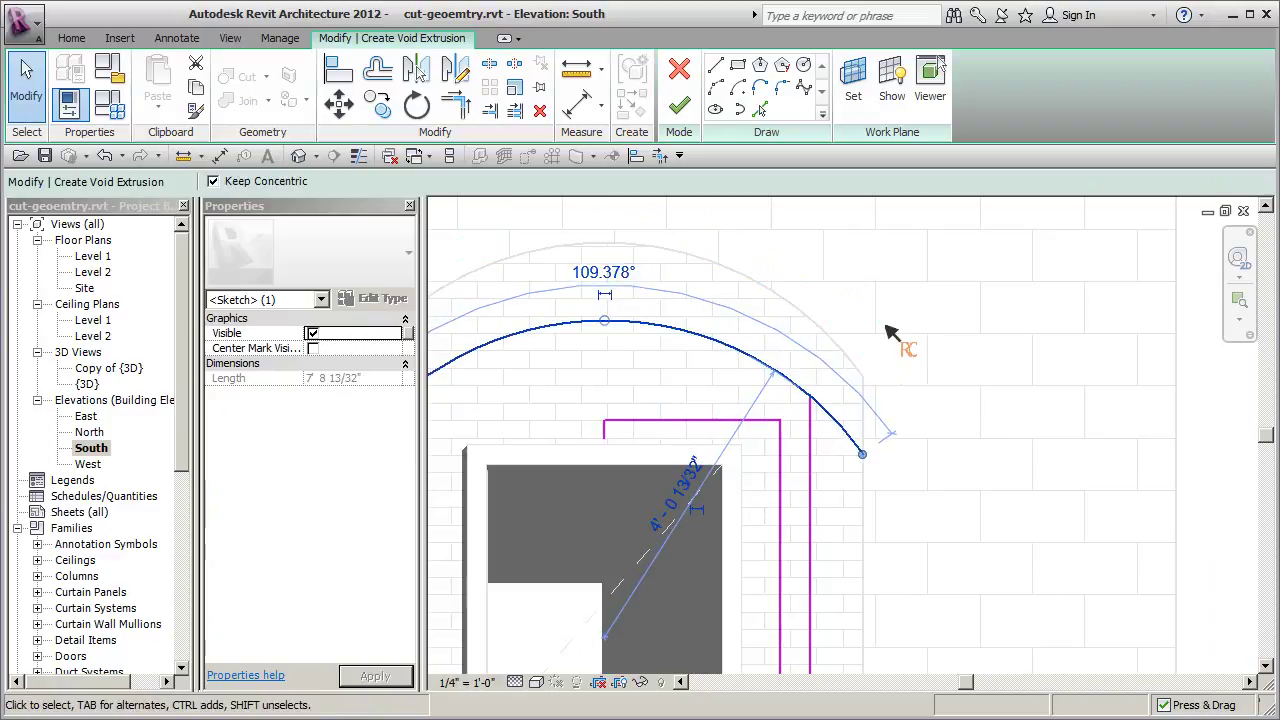
key(Up)
key(Up)
key(Up)
key(Up)
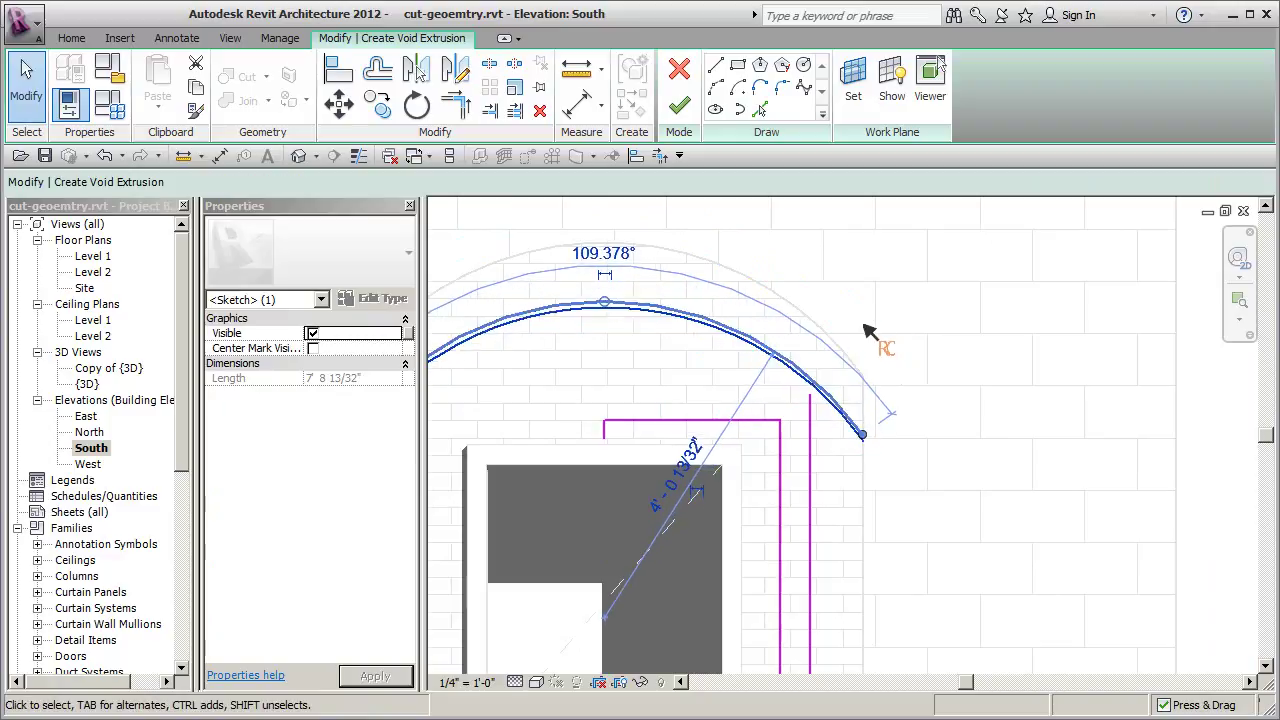
Trim the arc and the outer vertical edge to each other as a corner
click(455, 104)
click(811, 425)
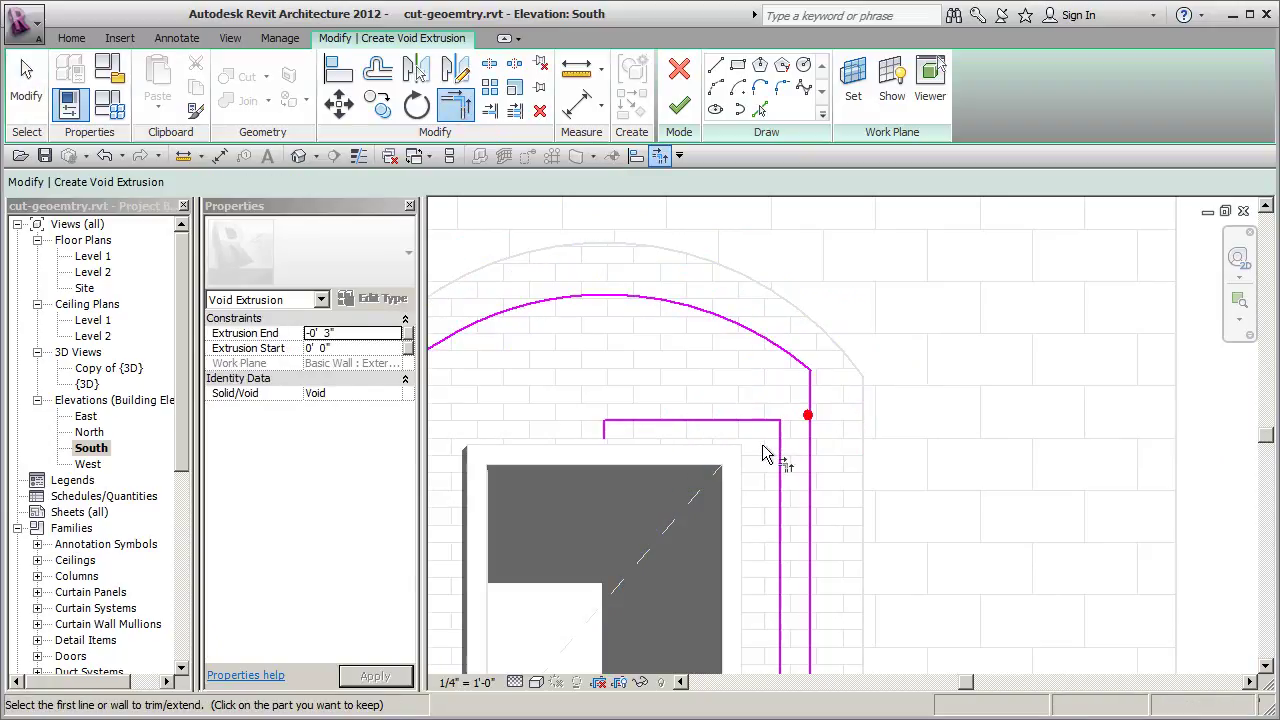
key(Escape)
Raise the horizontal sketch edge above the door to about 5" above the short centre line's lower end
click(752, 422)
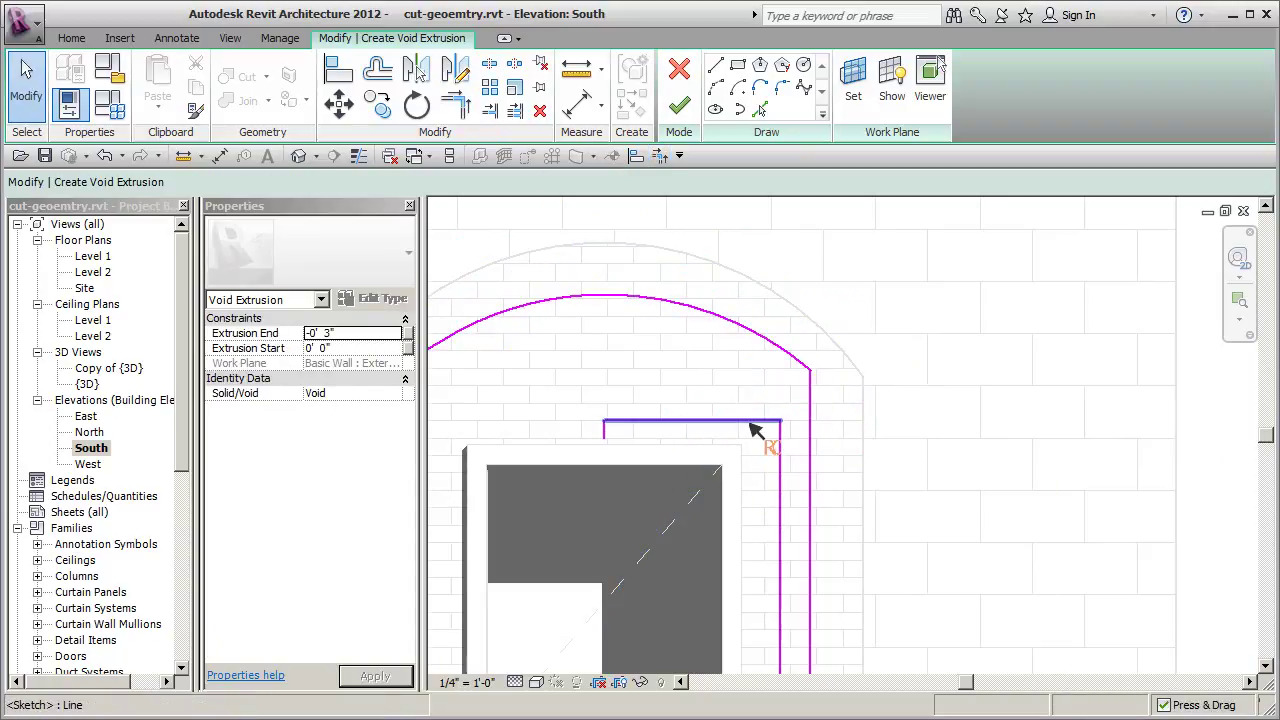
drag(750, 410, 754, 405)
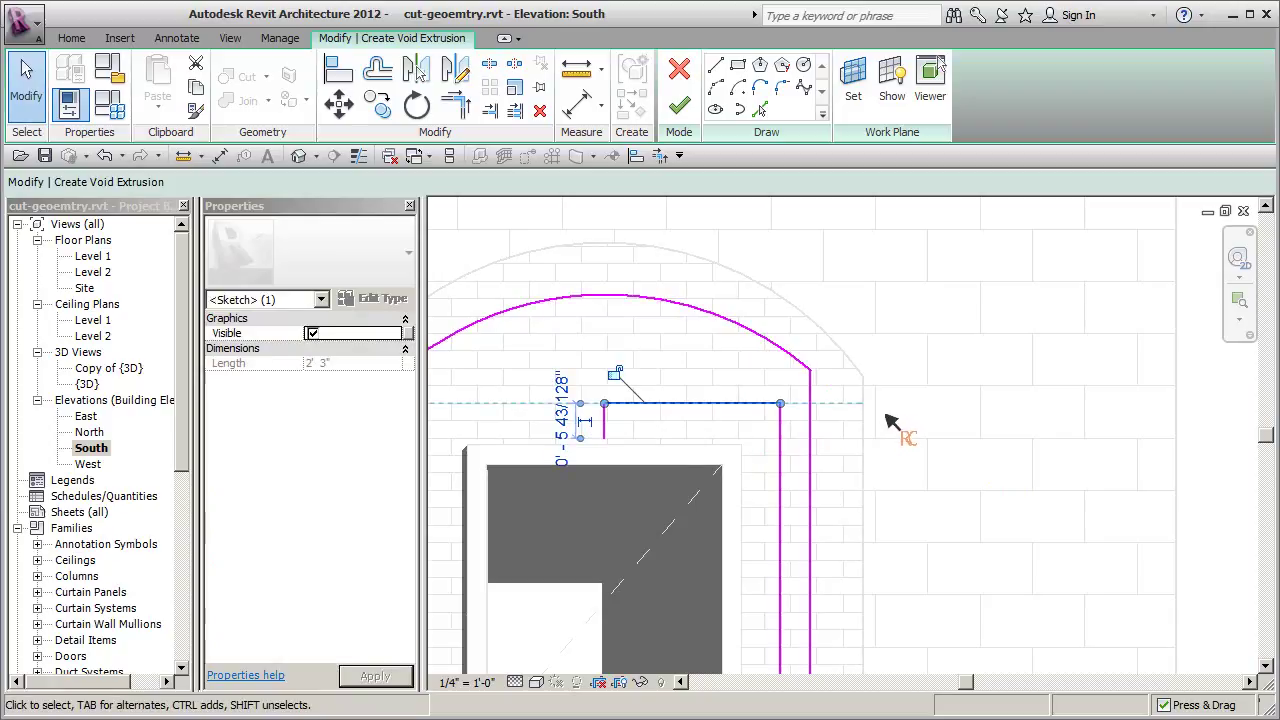
click(886, 415)
Examine how the arch meets the vertical leg in the finished example wall's recess
scroll(752, 436, down, 3)
middle_drag(747, 455, 1069, 457)
middle_drag(623, 457, 793, 459)
scroll(707, 443, up, 2)
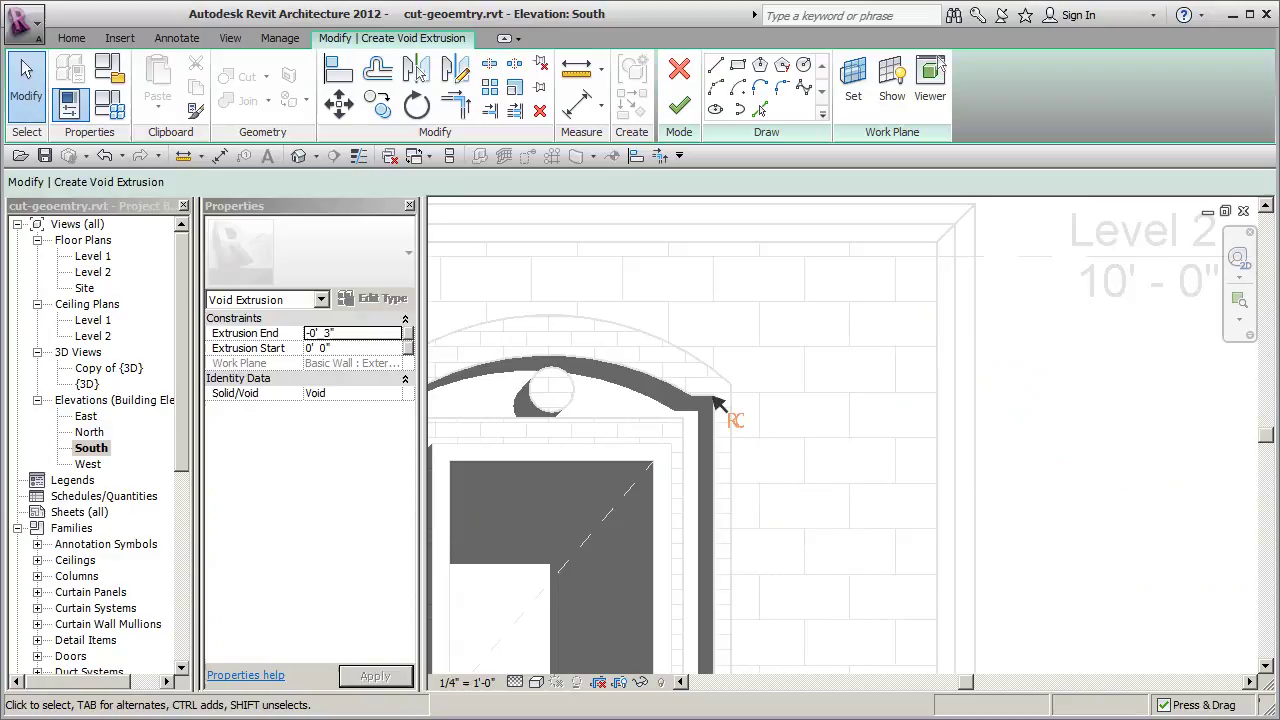
scroll(818, 446, down, 1)
middle_drag(958, 446, 635, 443)
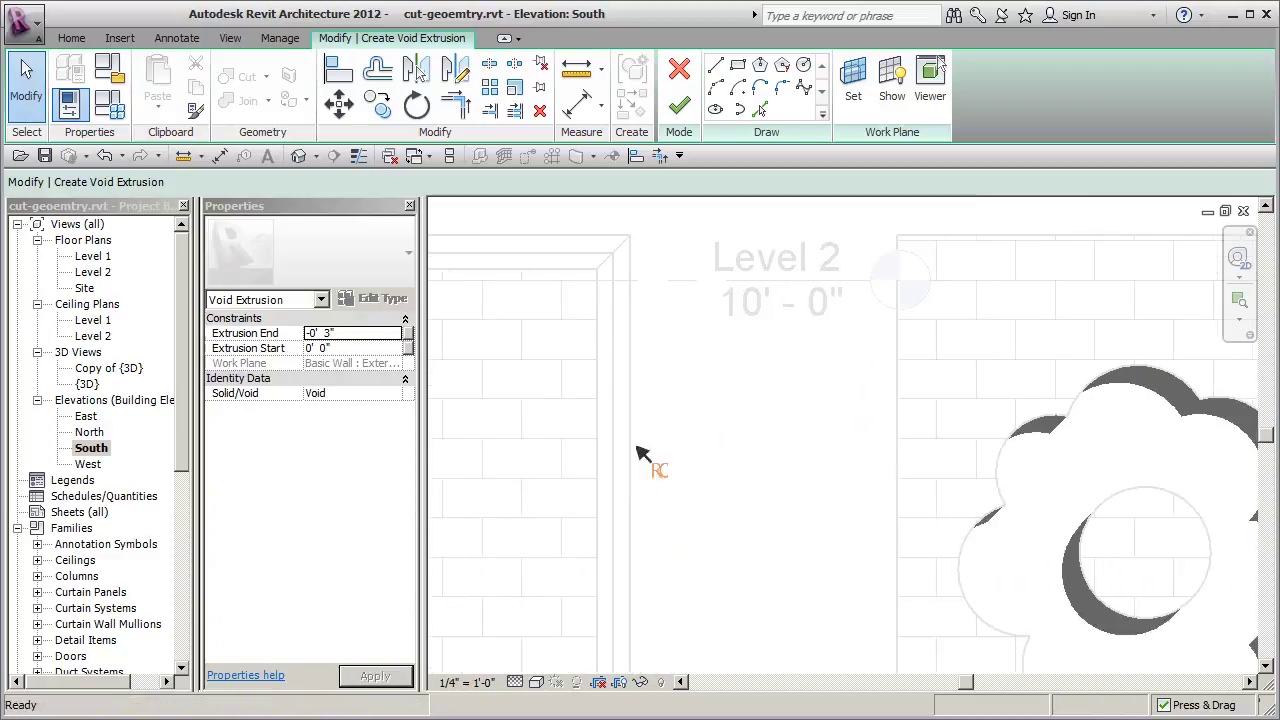
scroll(635, 443, down, 1)
middle_drag(920, 457, 555, 460)
middle_drag(990, 460, 834, 460)
scroll(1034, 443, up, 4)
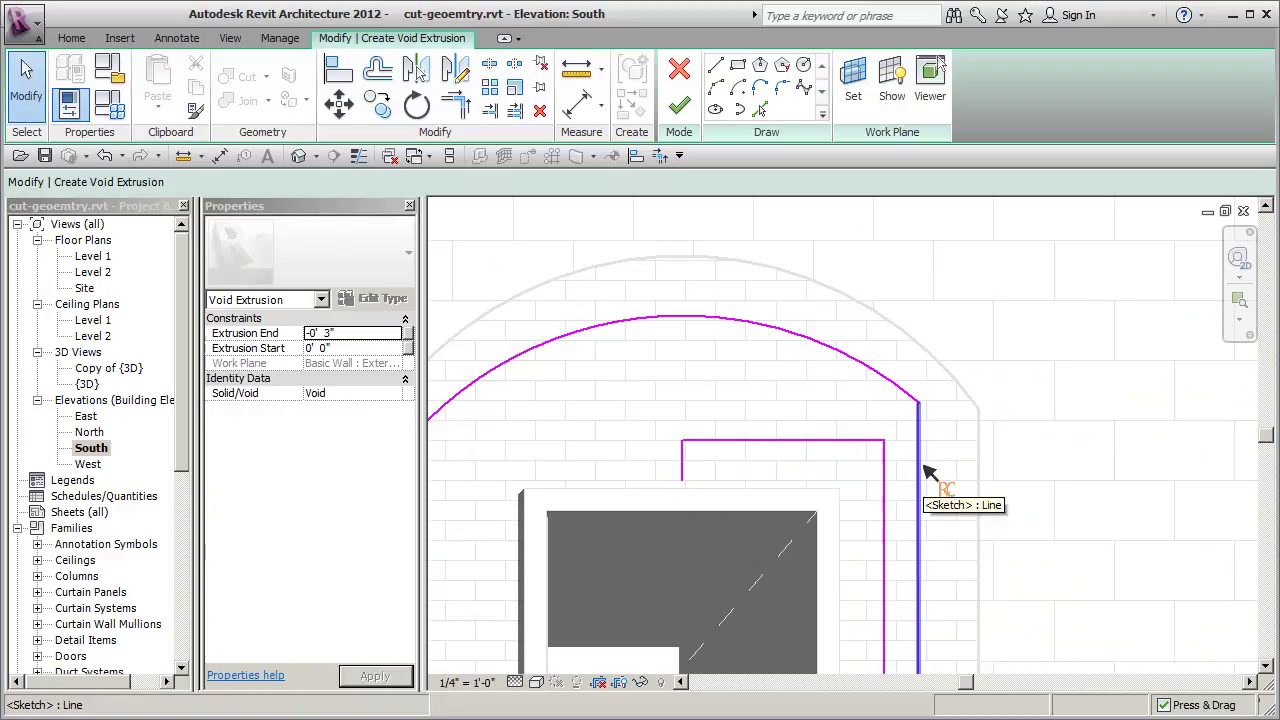
Sketch a horizontal line about 5" long from the outer vertical edge's top inward toward the door's centre
click(920, 470)
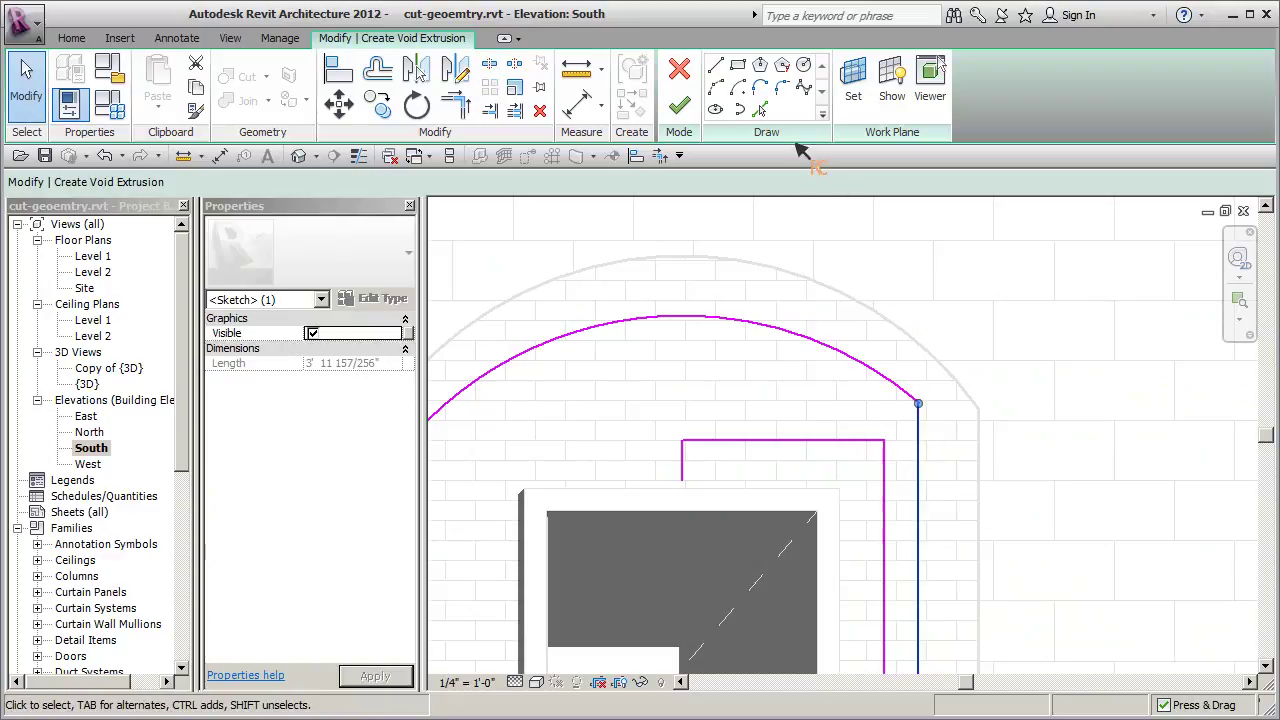
click(716, 66)
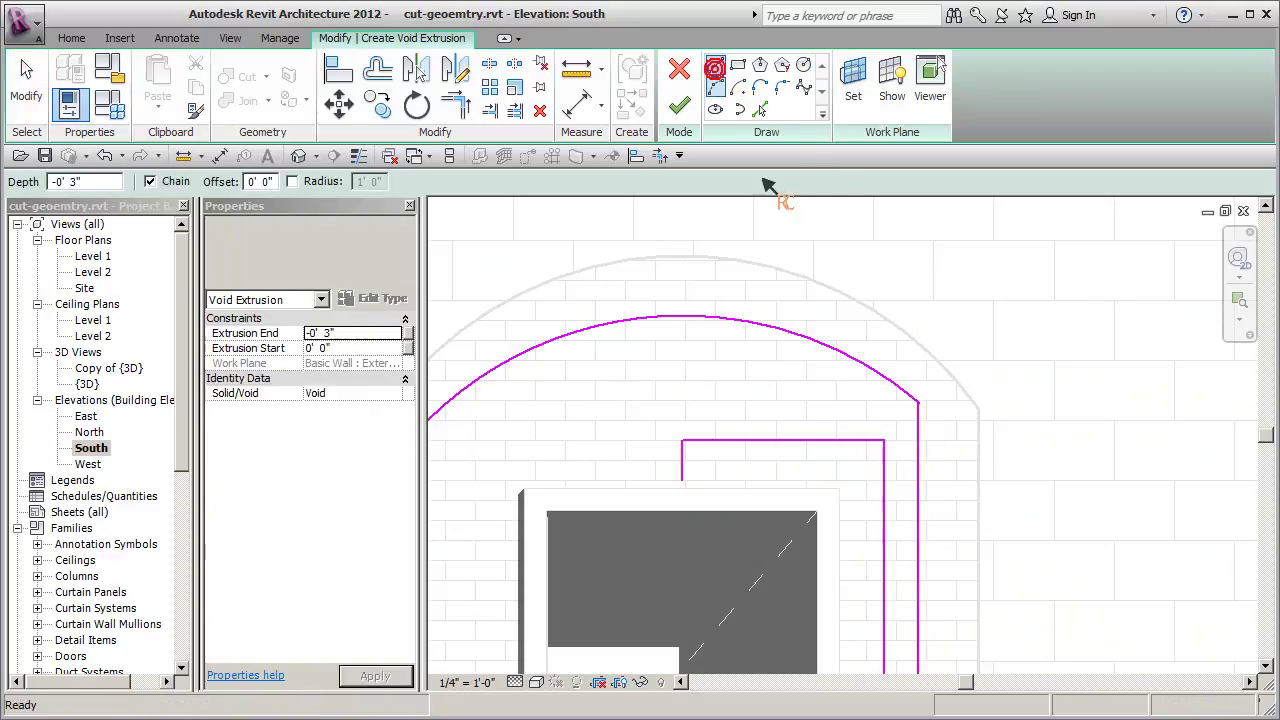
click(920, 402)
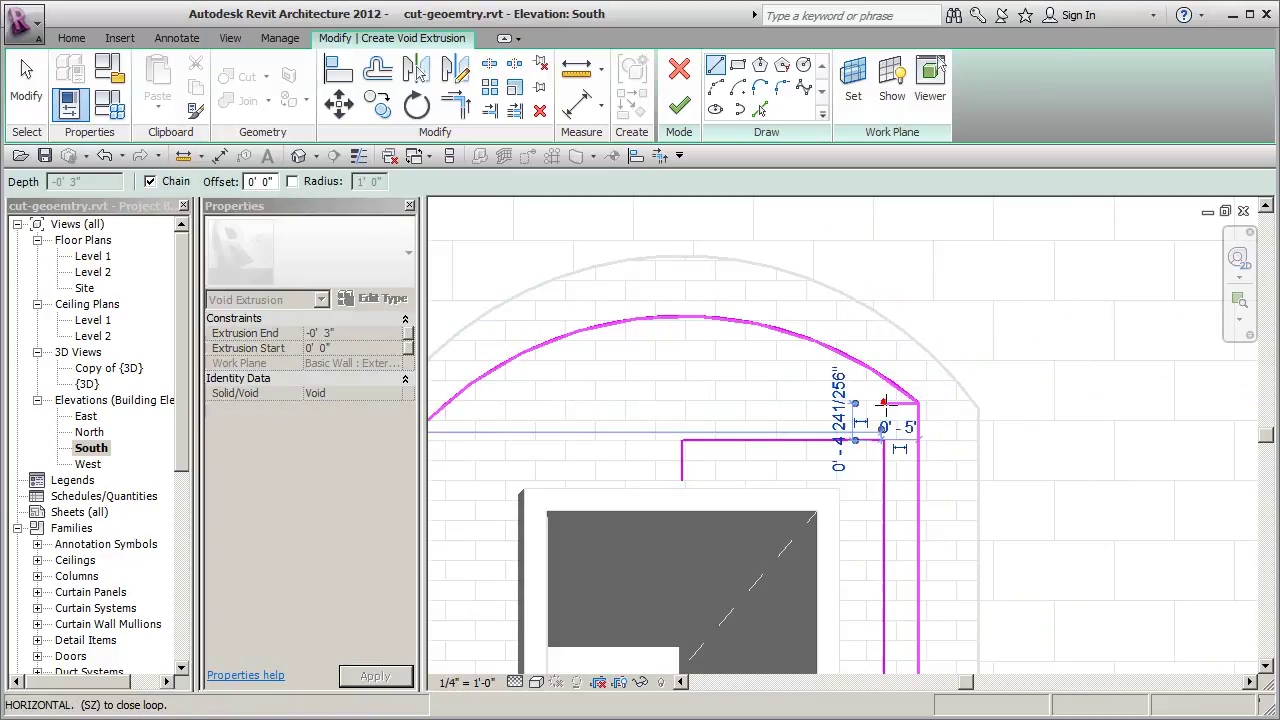
click(880, 403)
key(Escape)
key(Escape)
Move the arc straight down so it meets the inner end of the short horizontal shoulder line
click(905, 397)
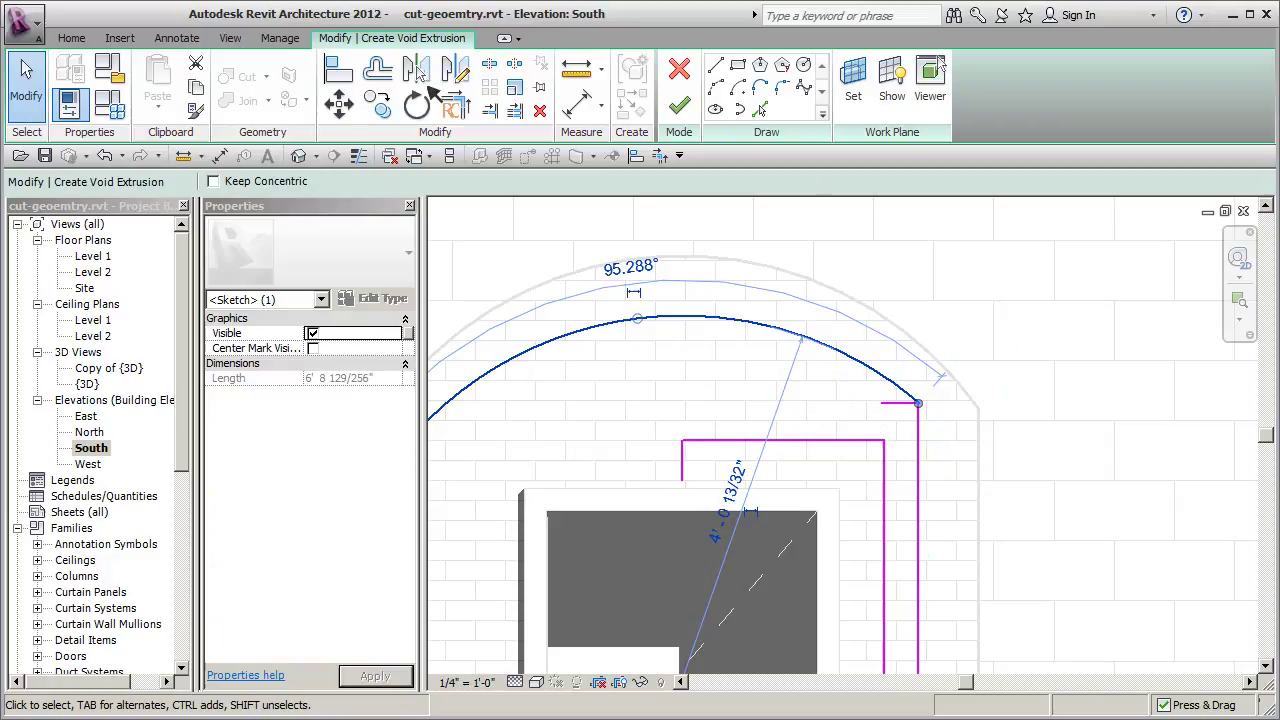
click(338, 103)
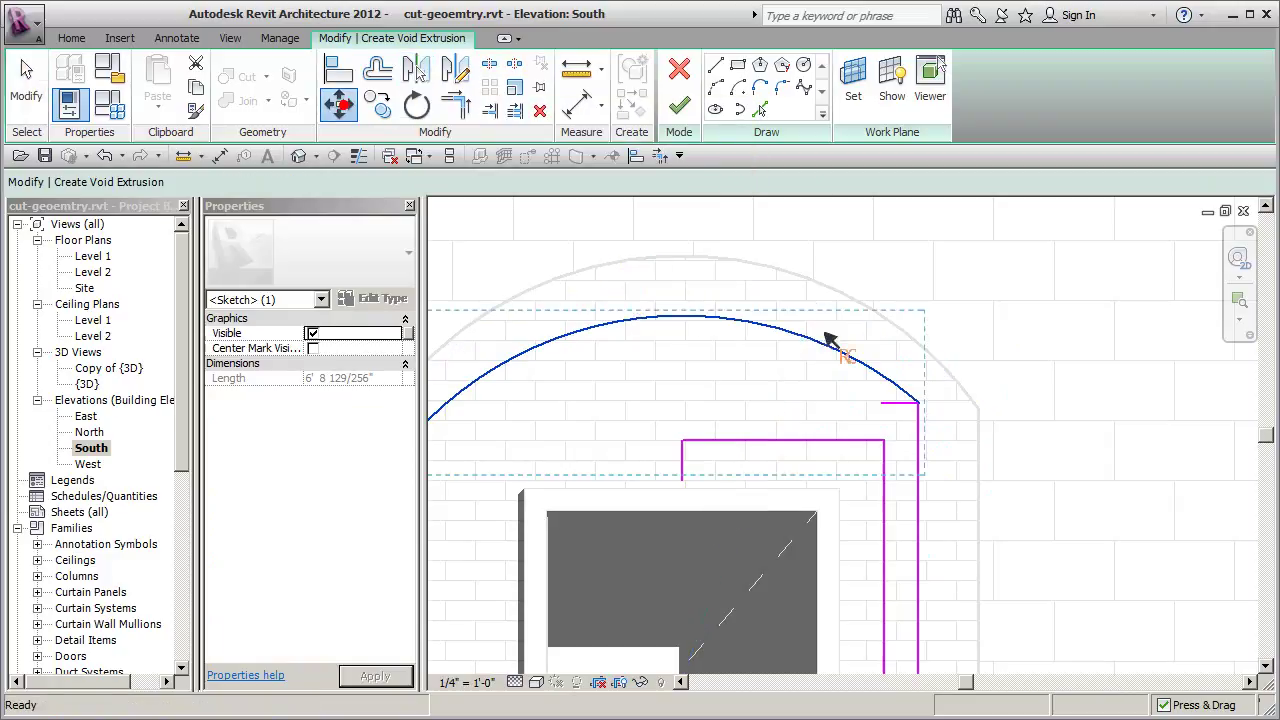
click(890, 380)
click(883, 400)
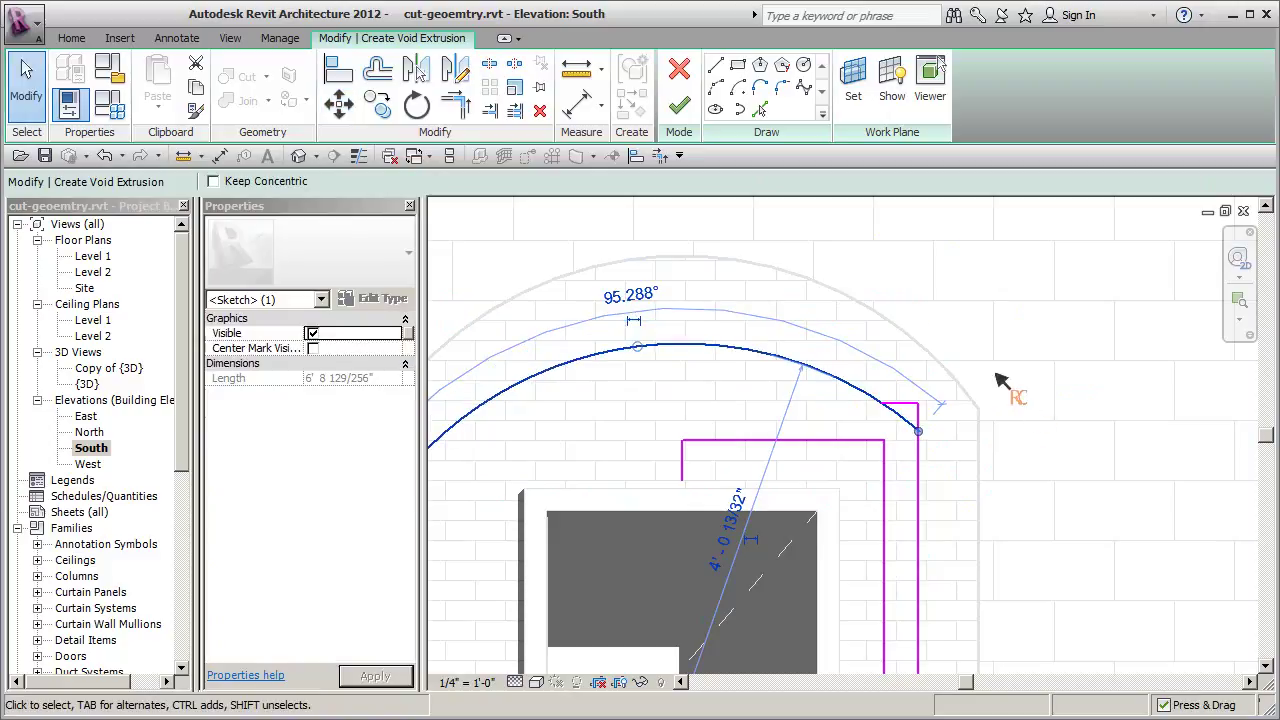
Trim the lowered arc and the short shoulder line to a corner
click(455, 103)
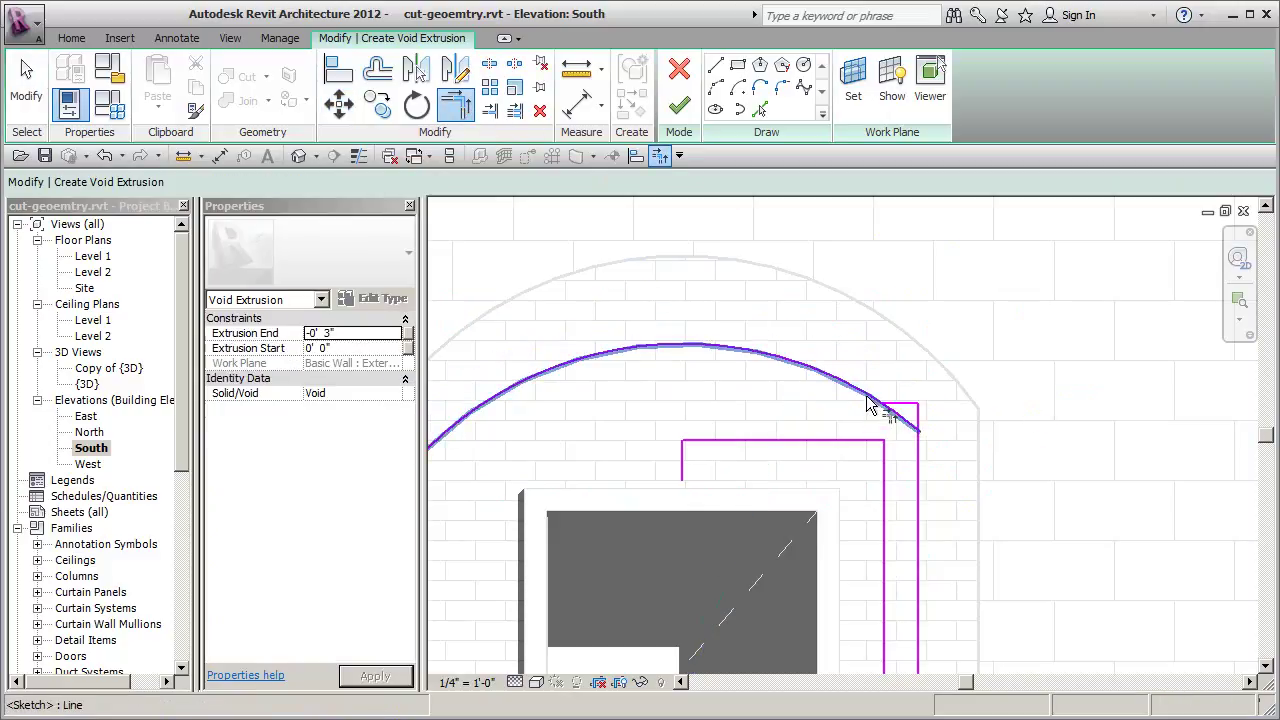
click(900, 403)
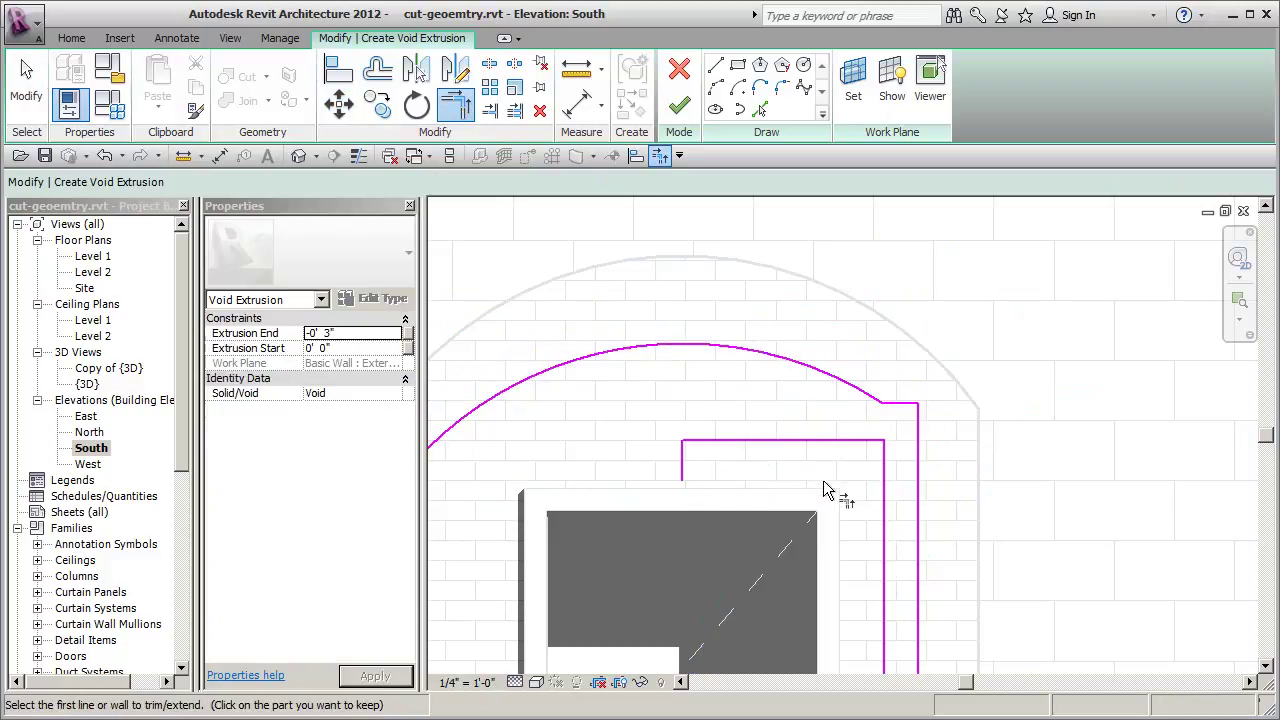
key(Escape)
key(Escape)
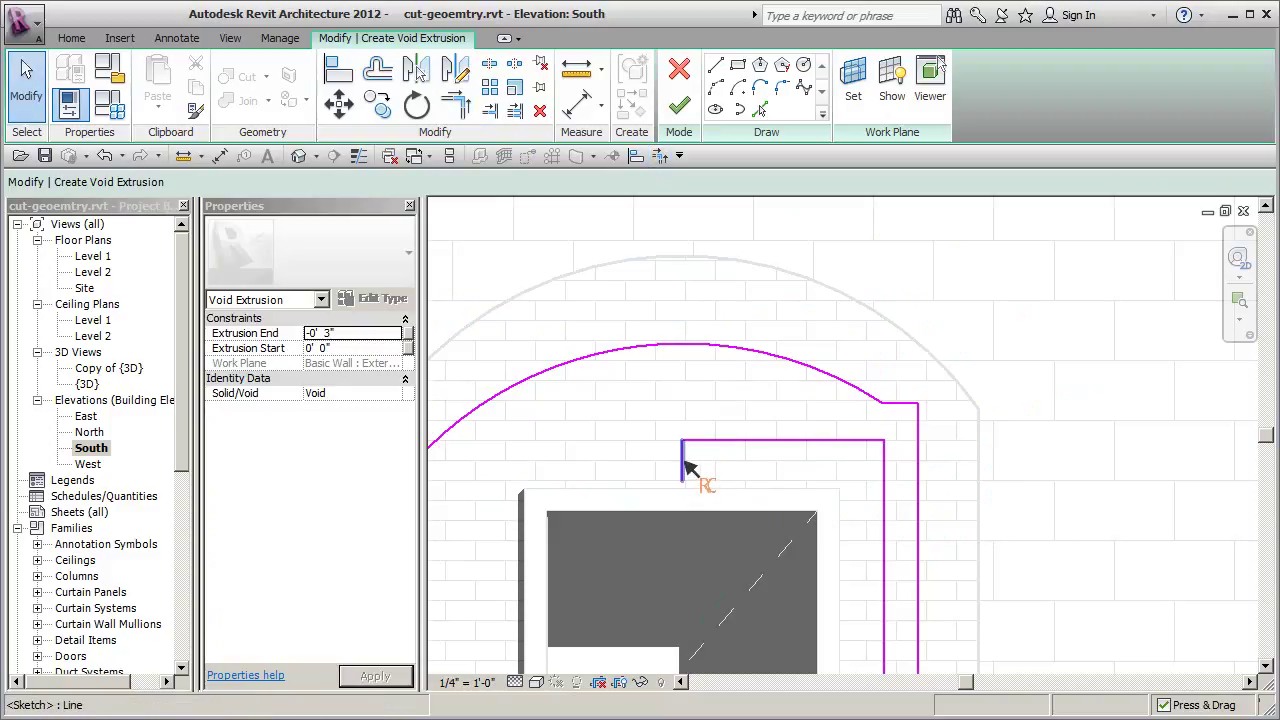
Stretch the centre line up through the arc to about 1'-9" long and split the arc where they cross
click(685, 466)
drag(687, 445, 682, 320)
click(511, 84)
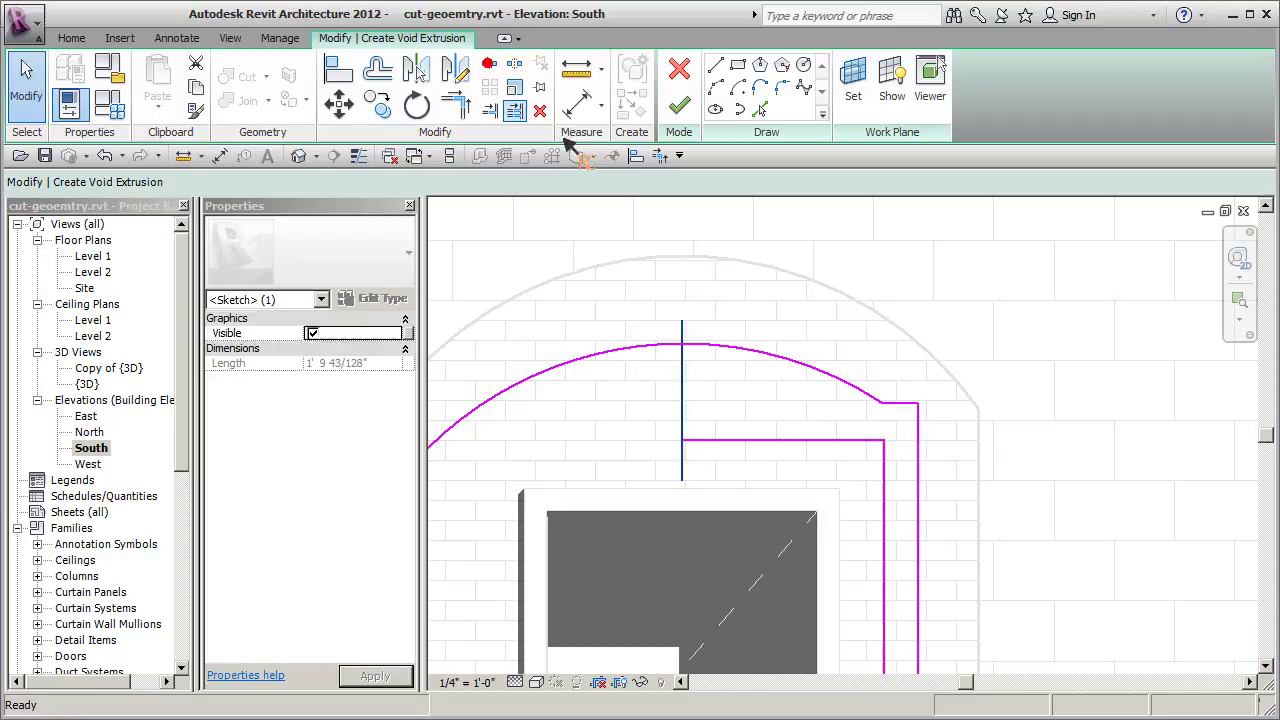
click(683, 344)
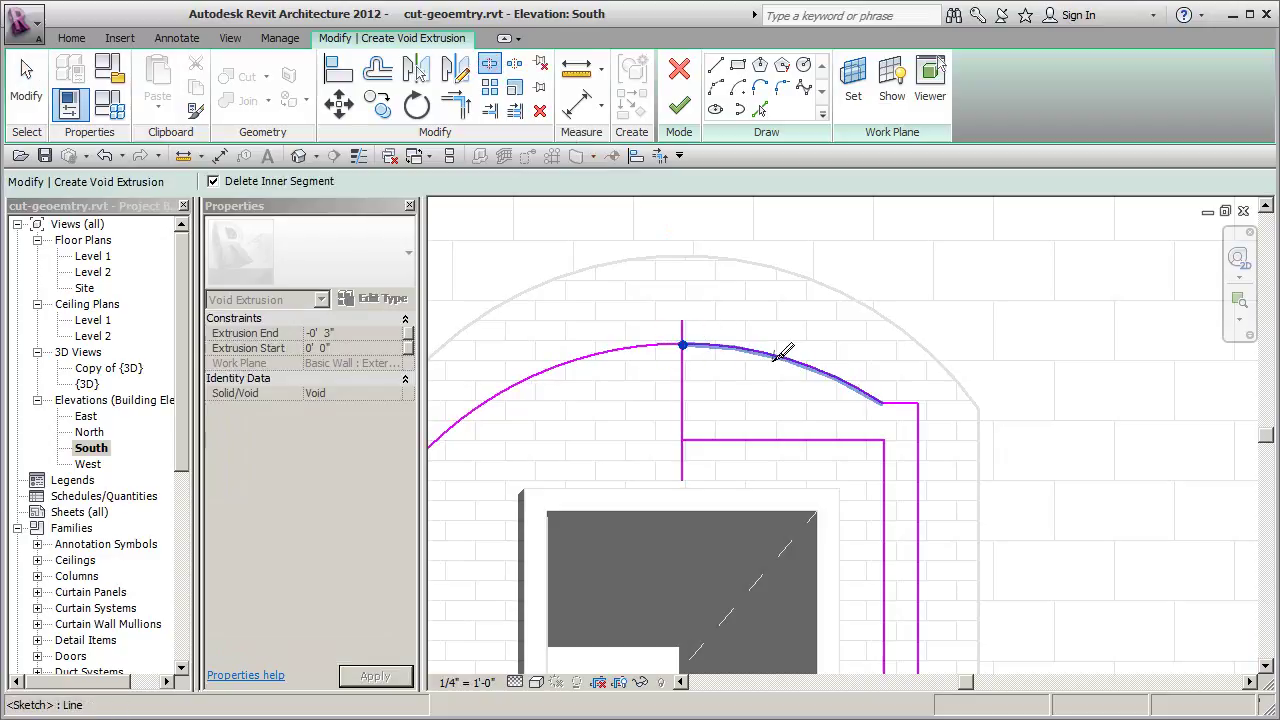
Delete the arc segment to the left of the centre line
key(Escape)
click(666, 352)
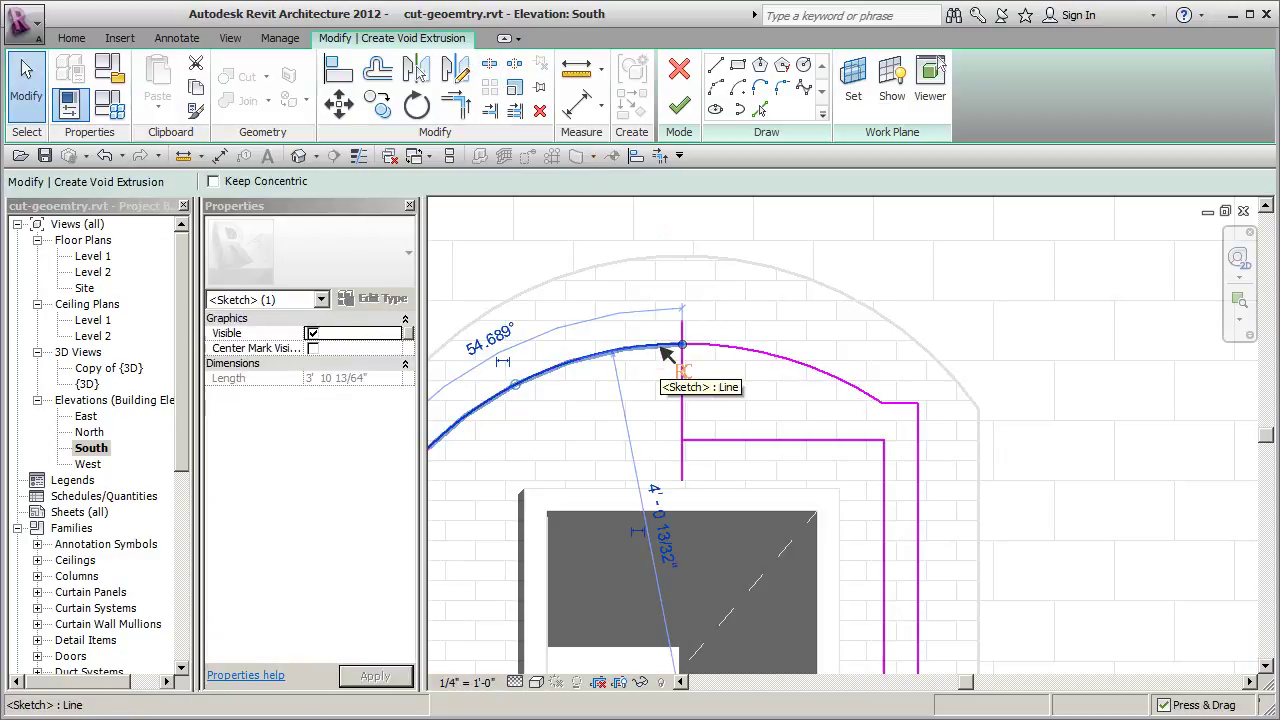
key(Delete)
click(683, 375)
key(Delete)
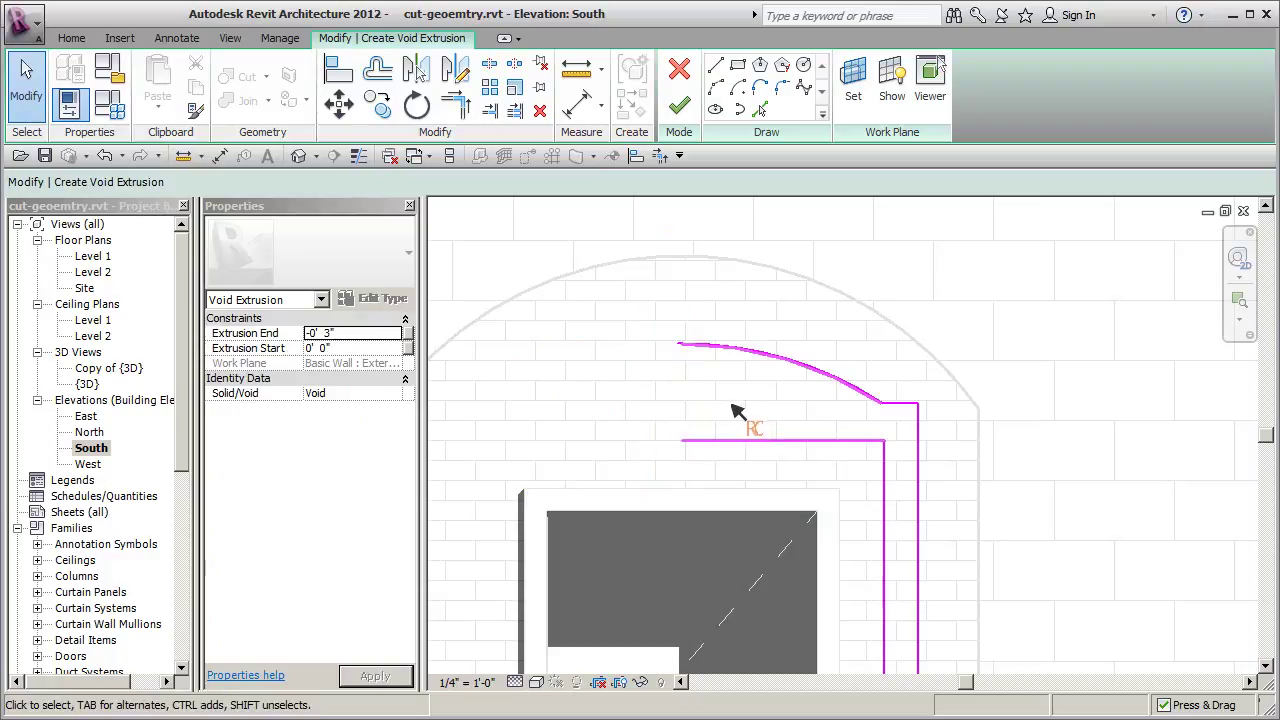
click(104, 156)
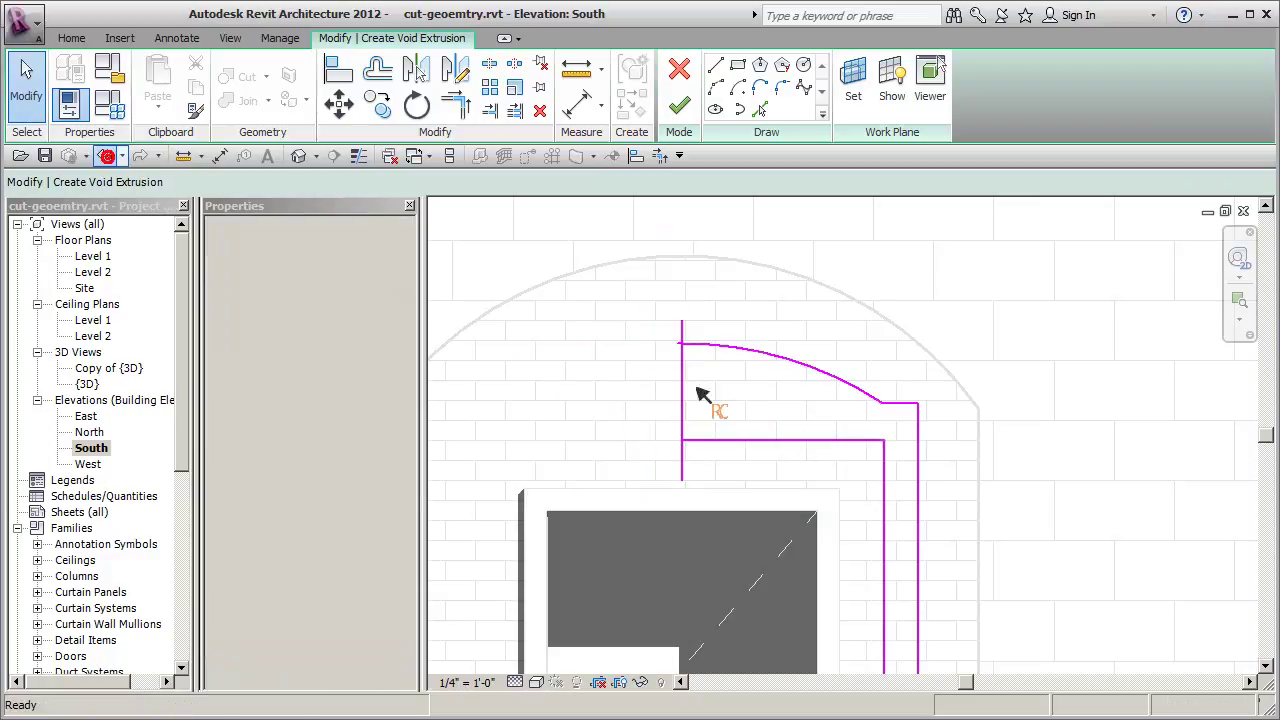
Trim the remaining arc and the vertical centre line to each other at the arc's crown
click(455, 104)
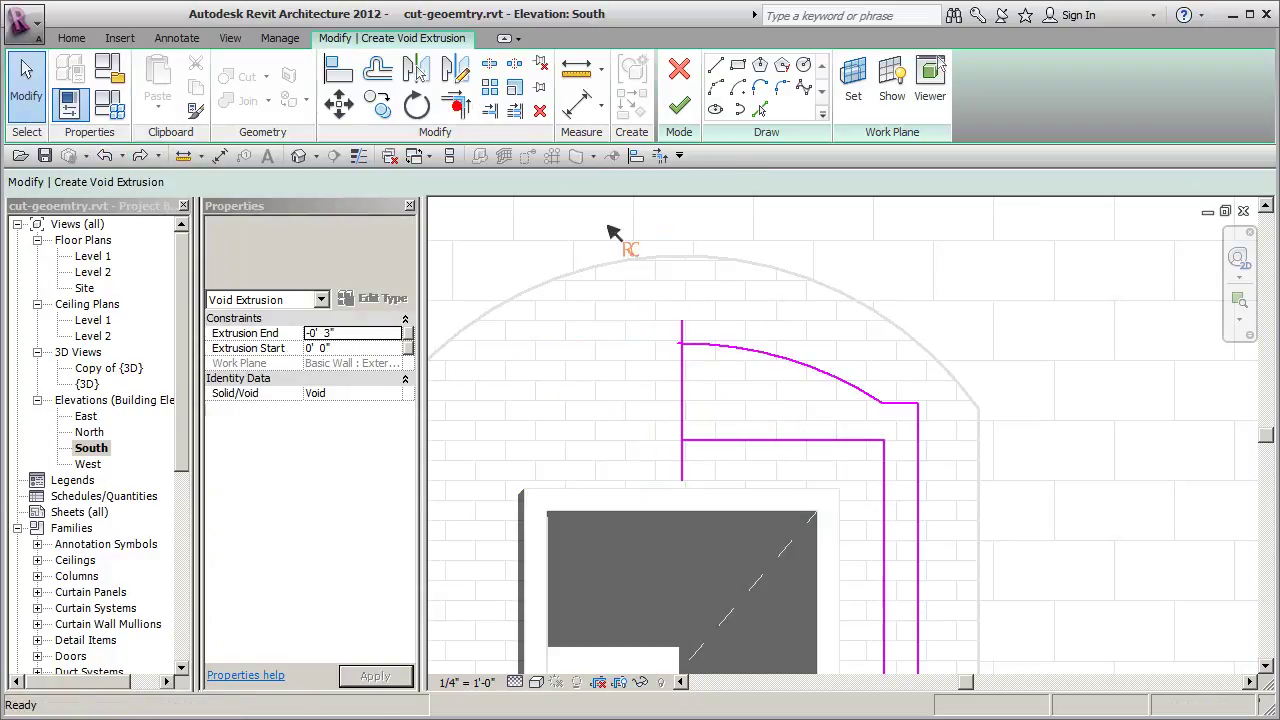
click(698, 347)
click(683, 385)
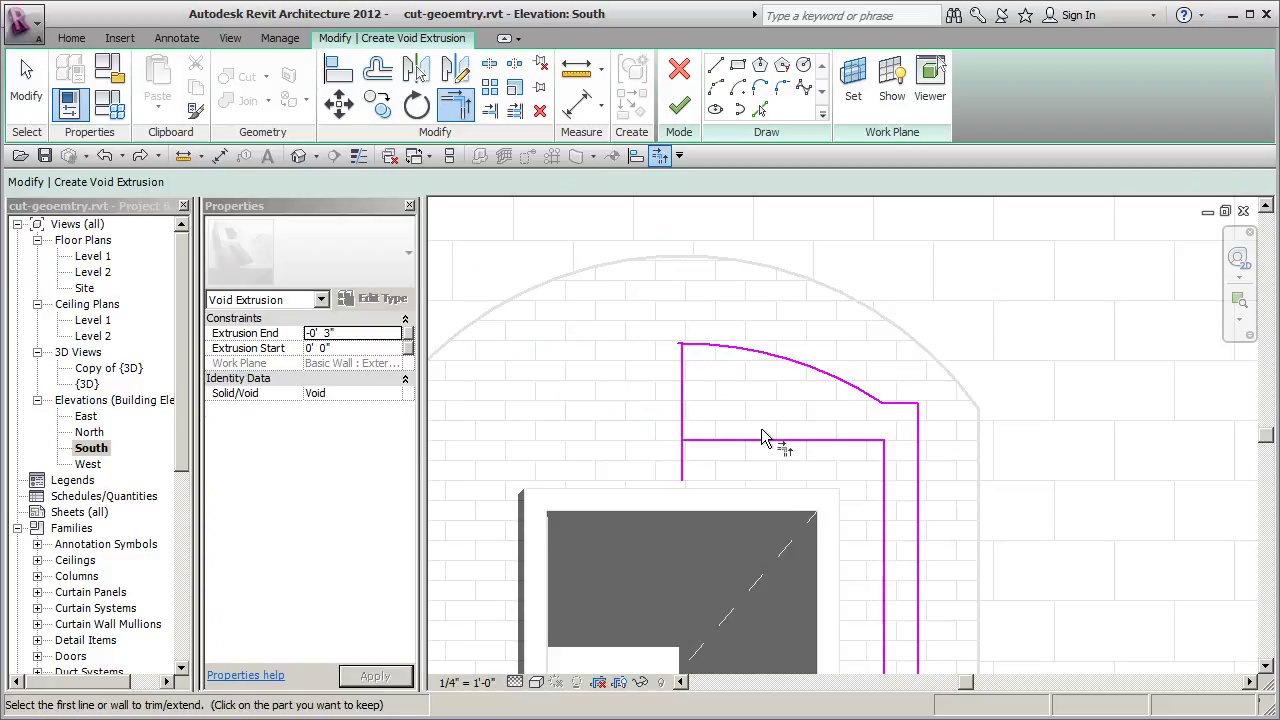
scroll(676, 340, up, 2)
scroll(676, 340, down, 2)
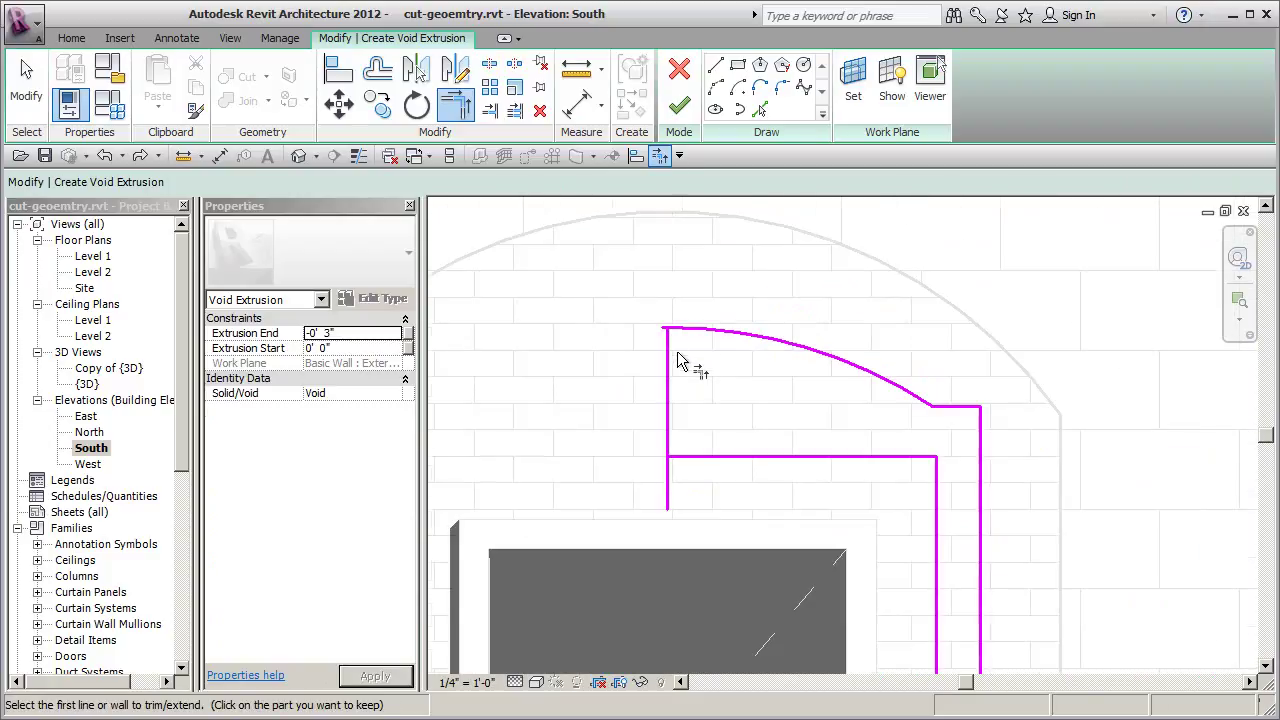
Delete the vertical centre line from the recess sketch
key(Escape)
click(673, 405)
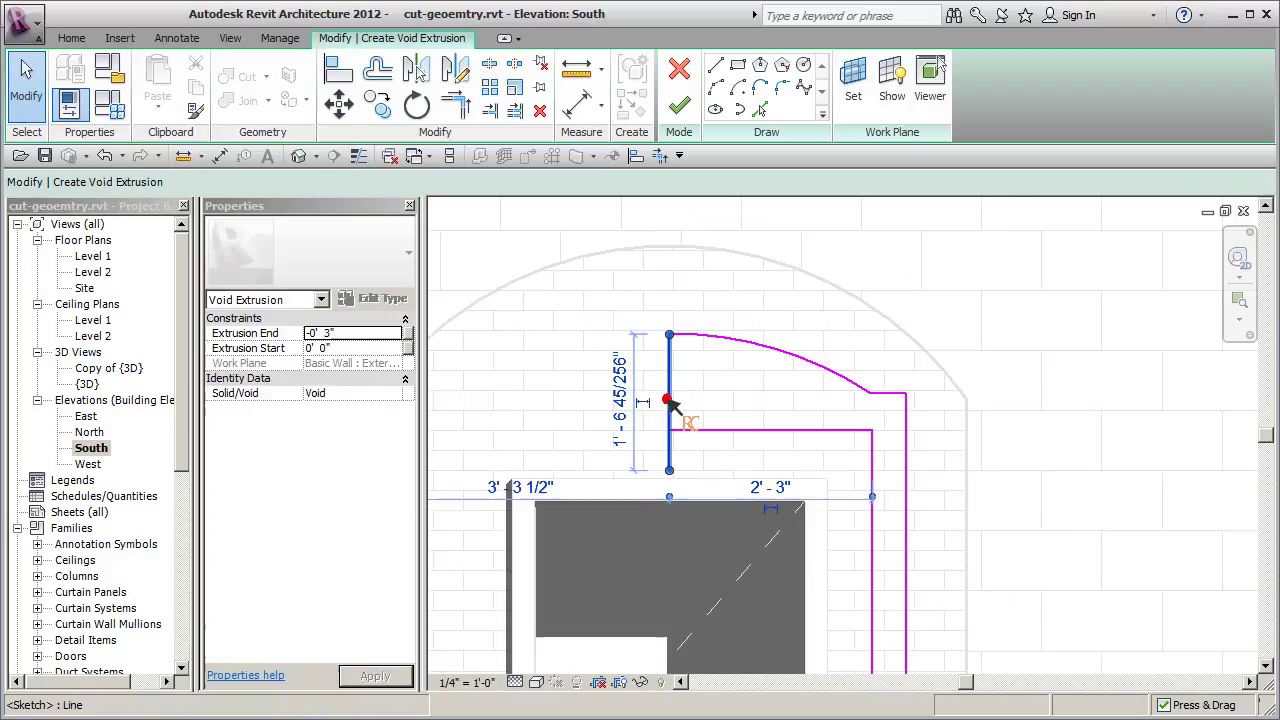
key(Delete)
Nudge the recess's vertical leg, with its shoulder and bottom lines, one increment away from the door
scroll(735, 368, down, 1)
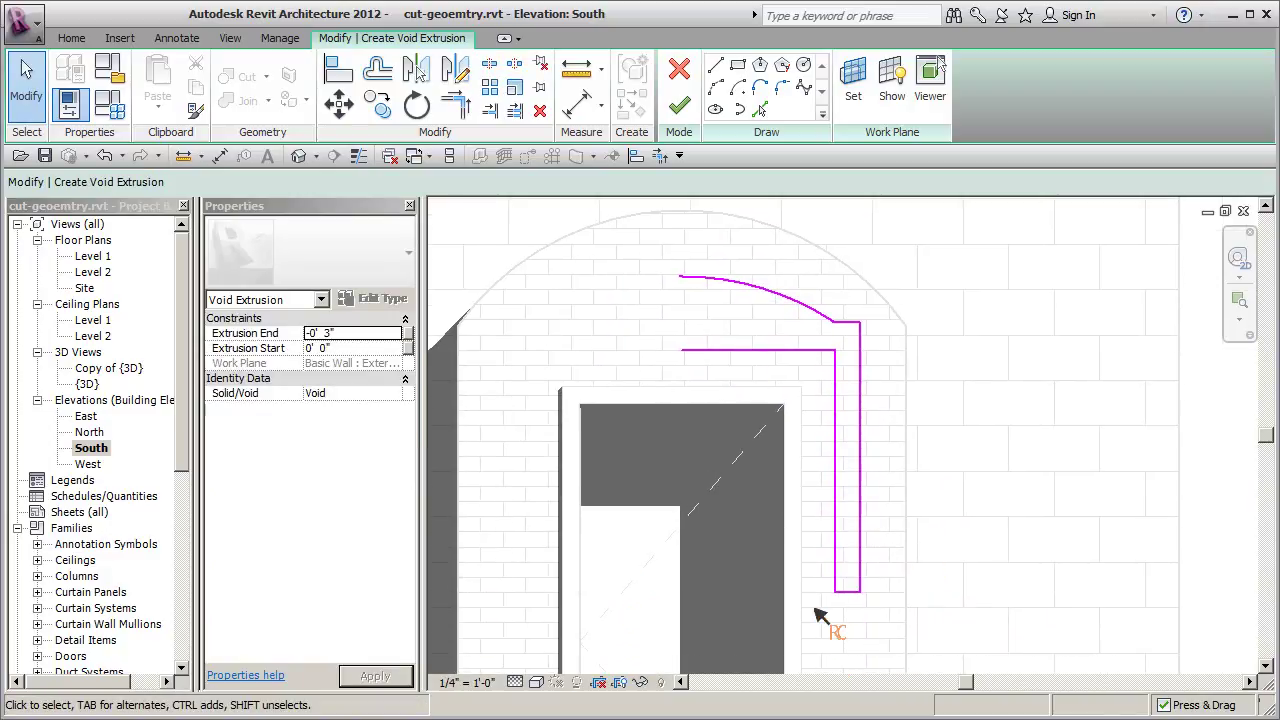
drag(820, 607, 942, 312)
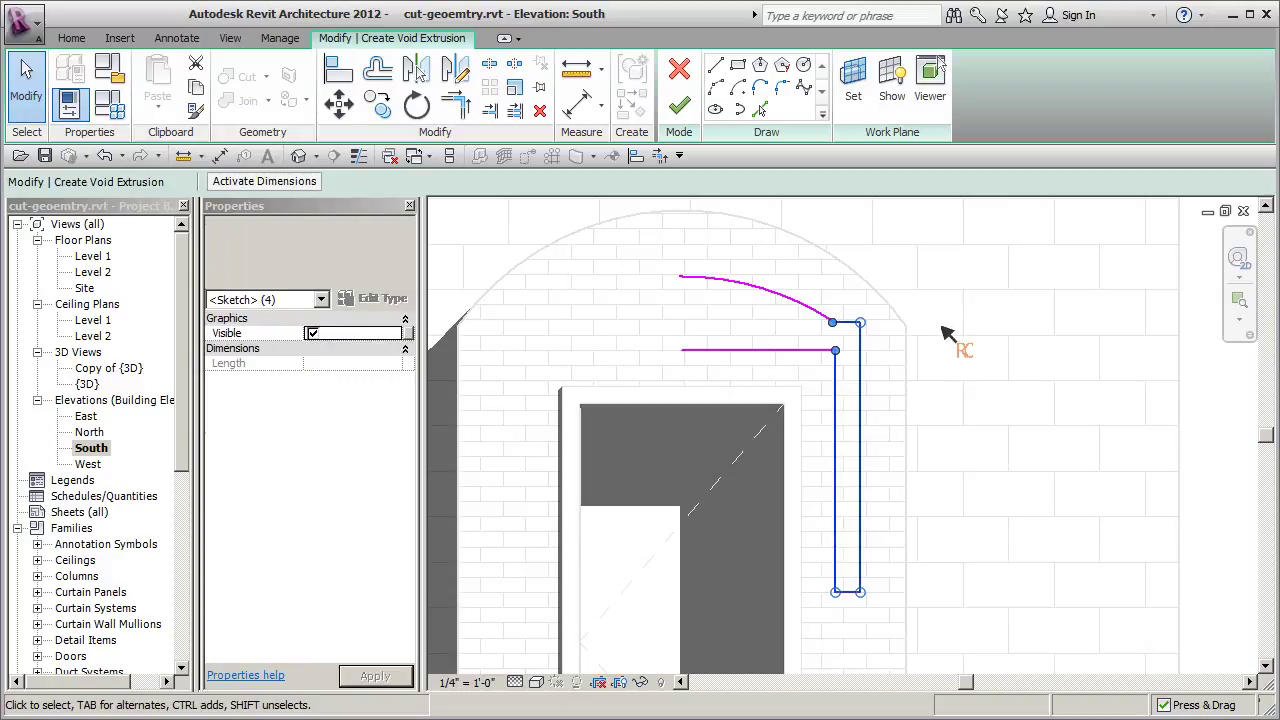
key(Right)
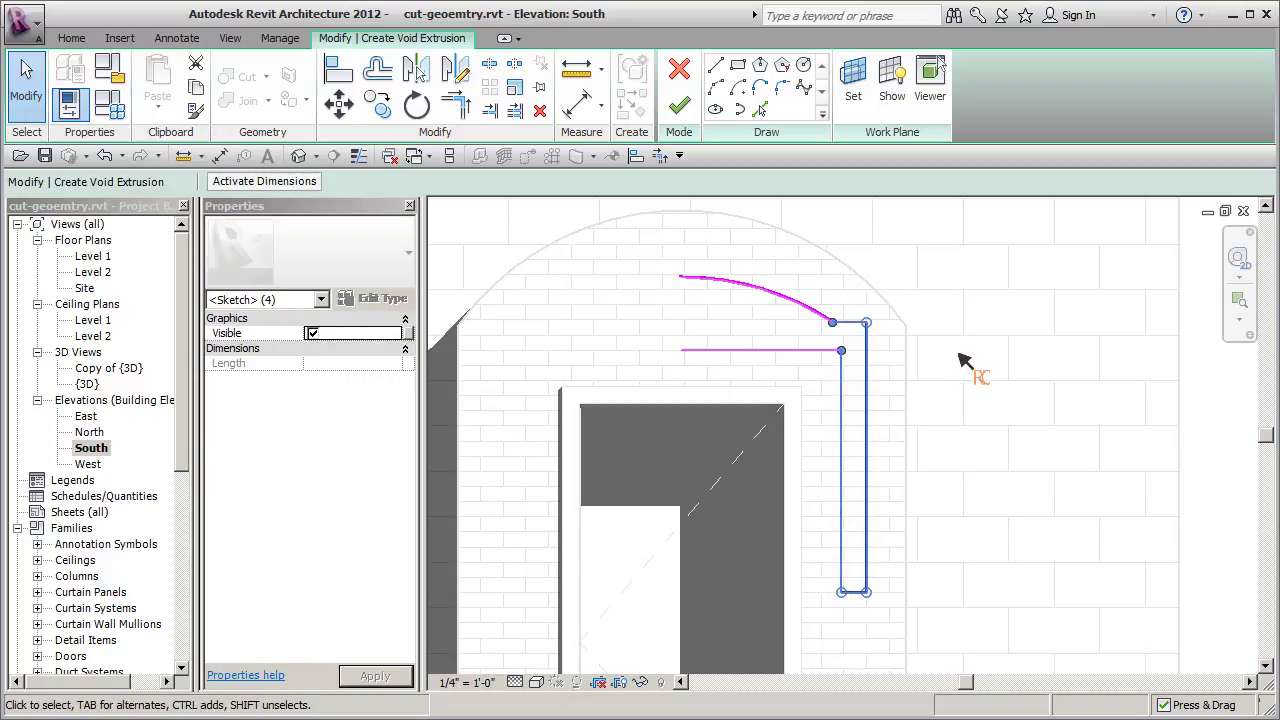
Nudge the leg's inner vertical edge one increment back toward the door to widen the leg
click(965, 357)
click(843, 466)
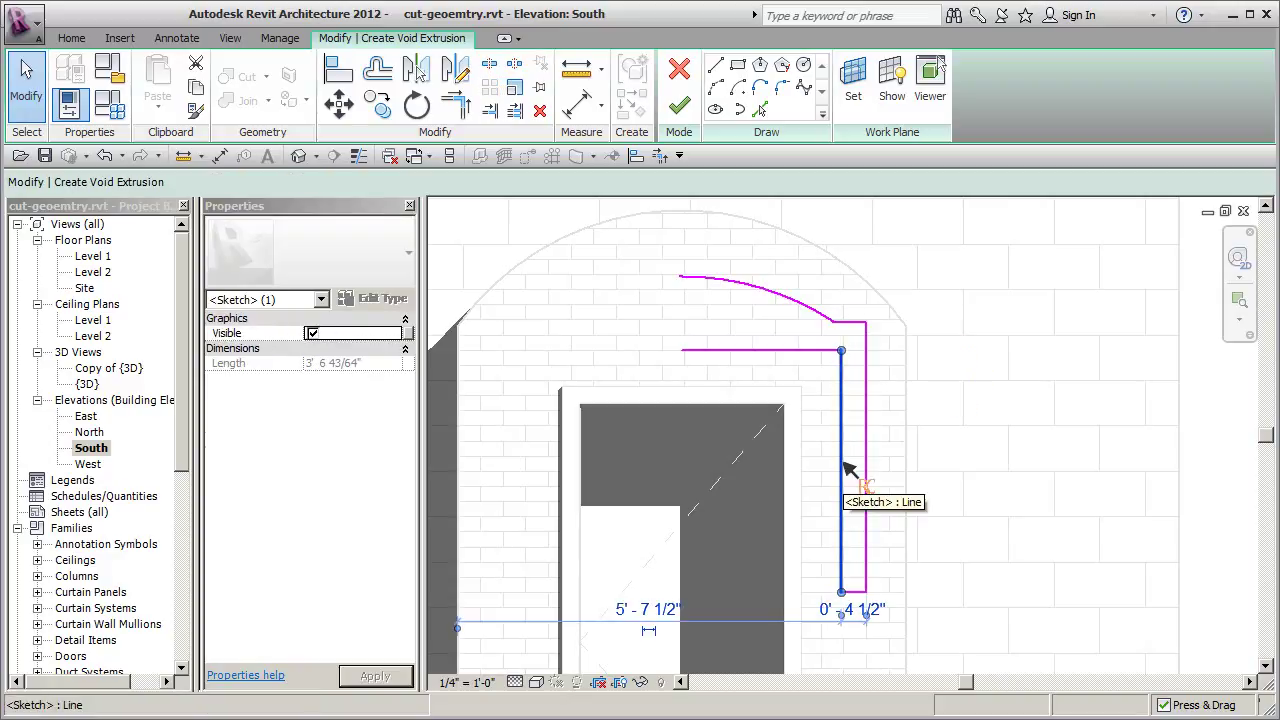
key(Left)
click(935, 466)
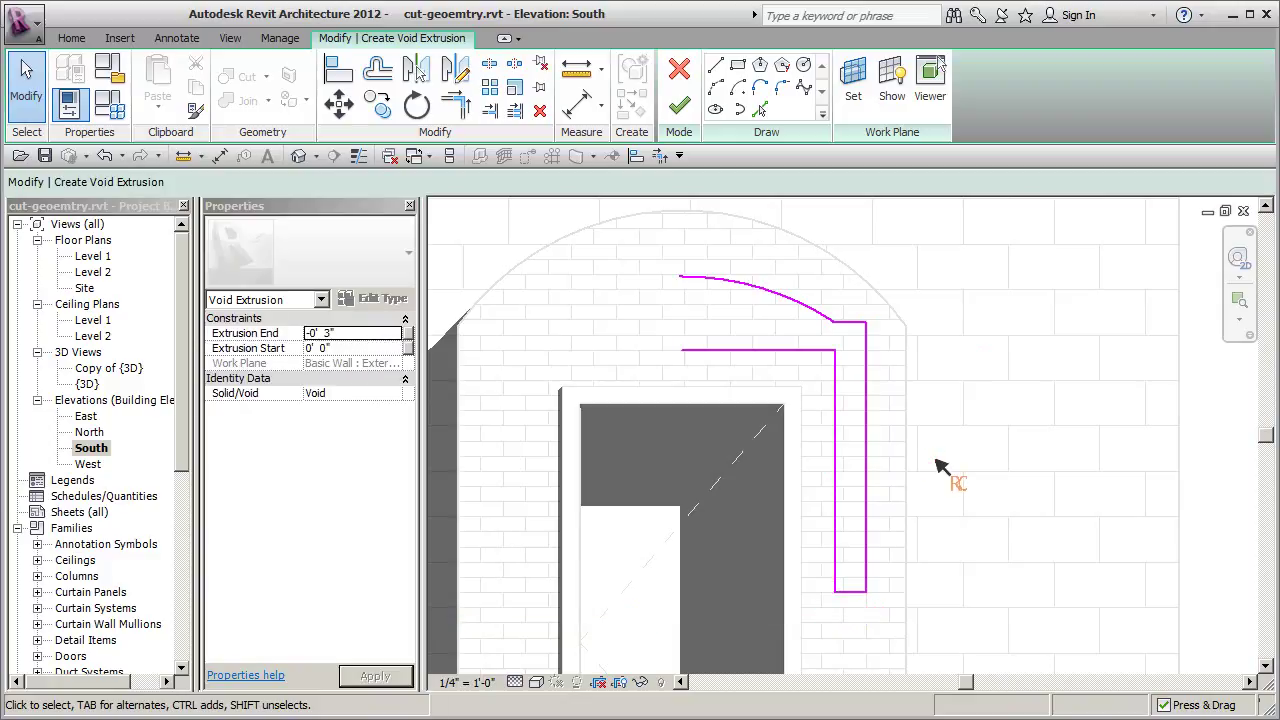
Mirror a copy of the half recess outline about the door's vertical centre line to complete the symmetrical sketch
scroll(940, 466, down, 1)
drag(676, 610, 975, 268)
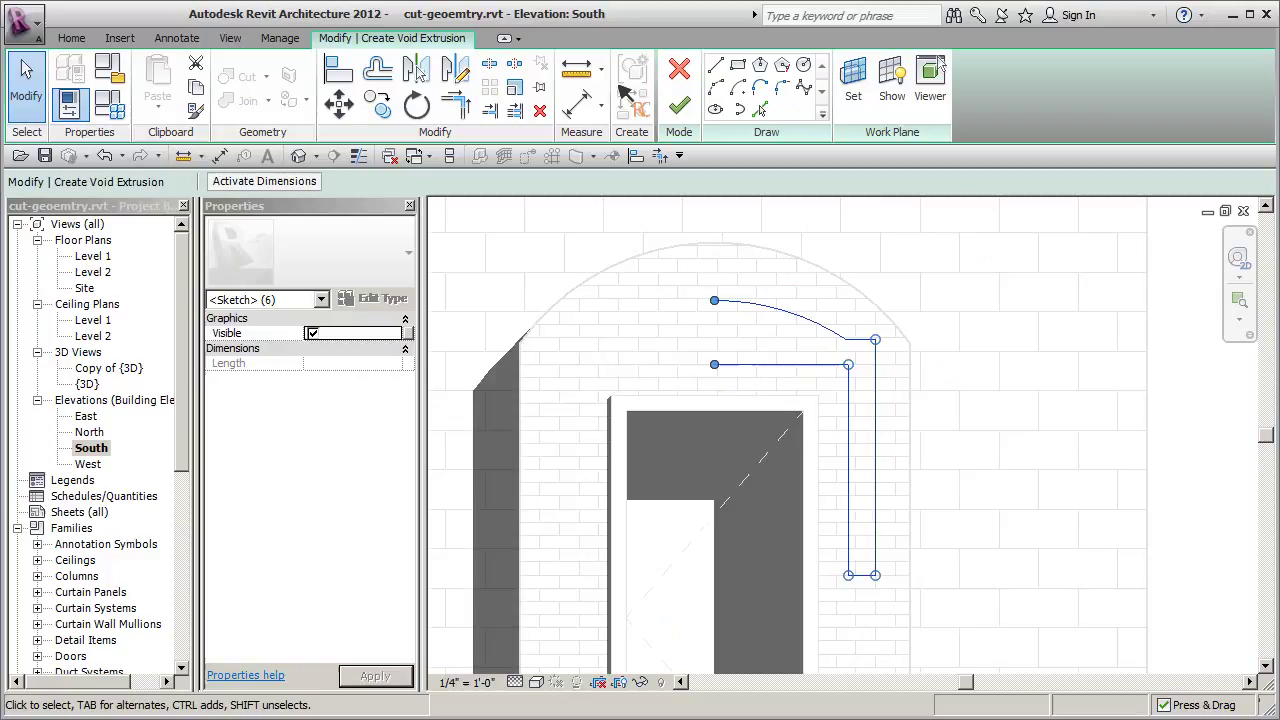
click(418, 72)
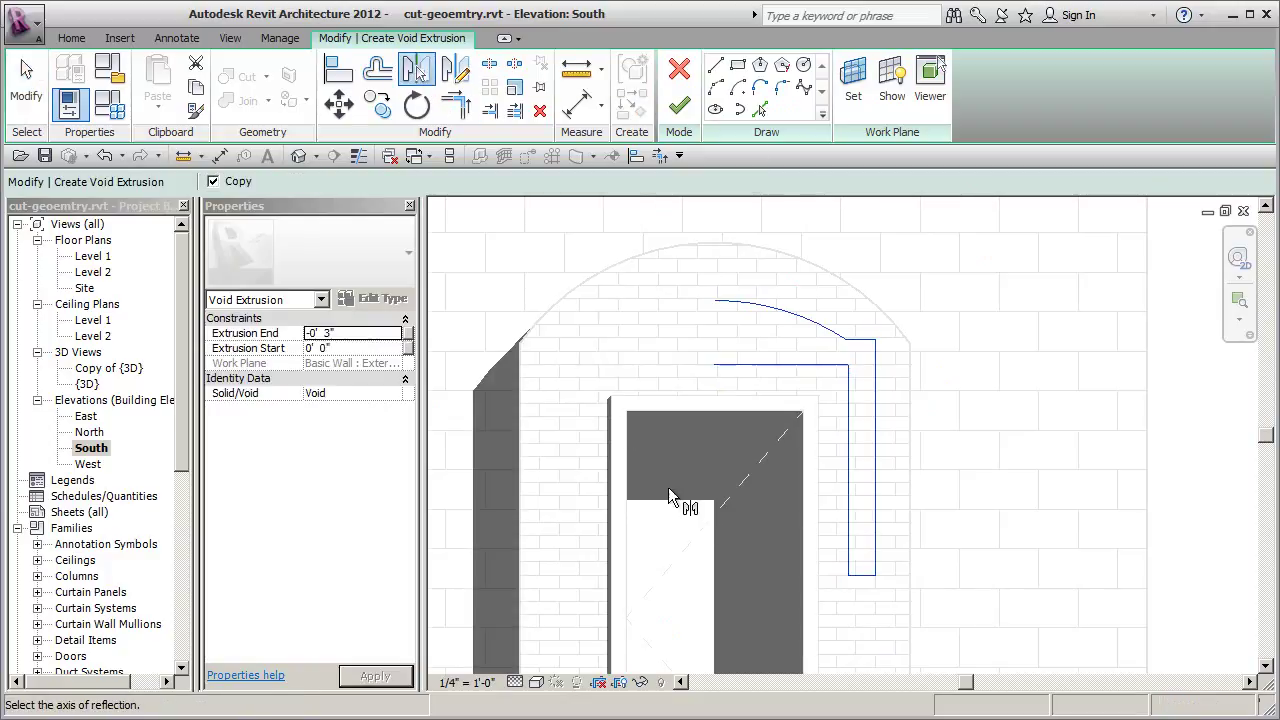
click(718, 540)
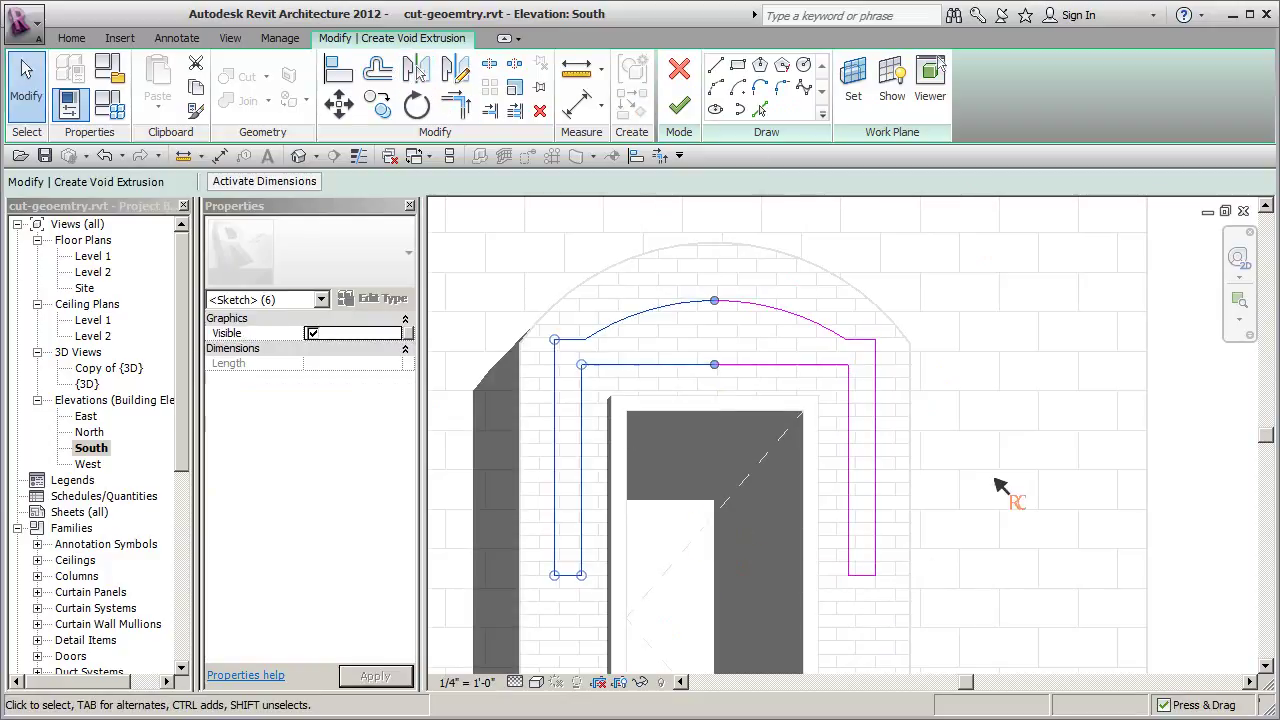
click(1000, 486)
Sketch a circle of about 3" radius on the centre line between the recess's arc and its inner horizontal line
scroll(997, 480, down, 1)
scroll(995, 478, down, 1)
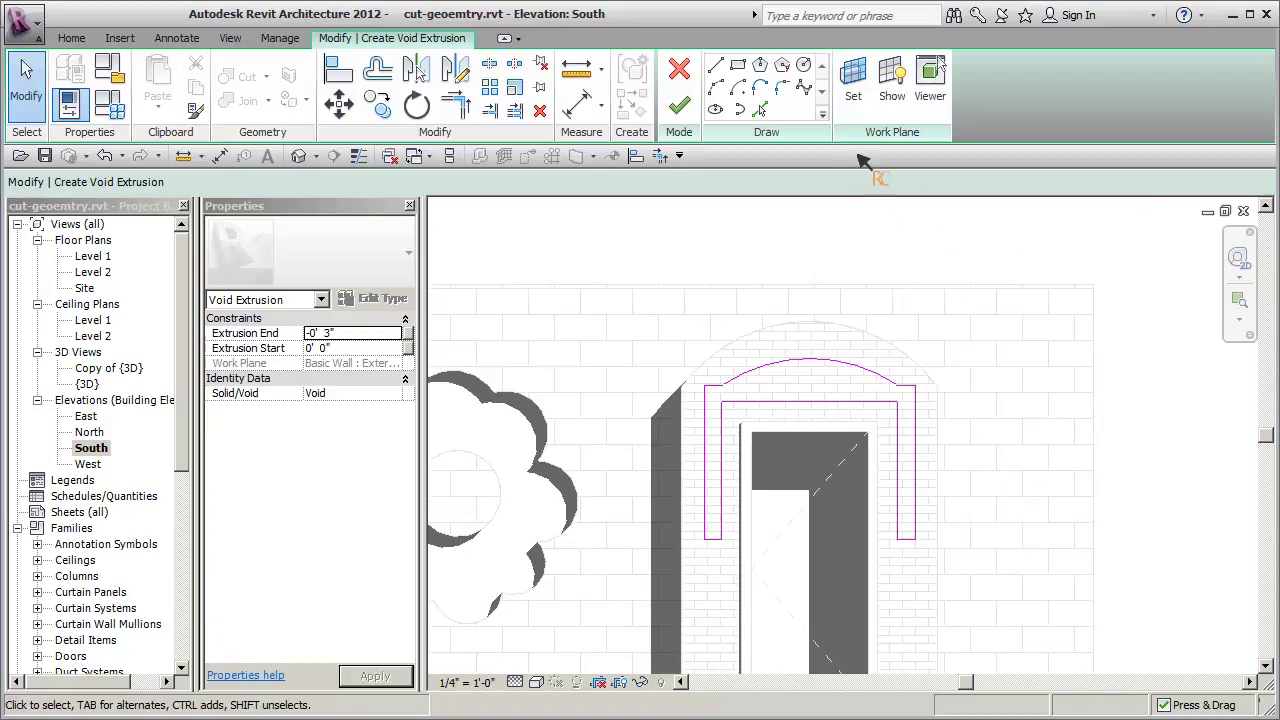
click(804, 65)
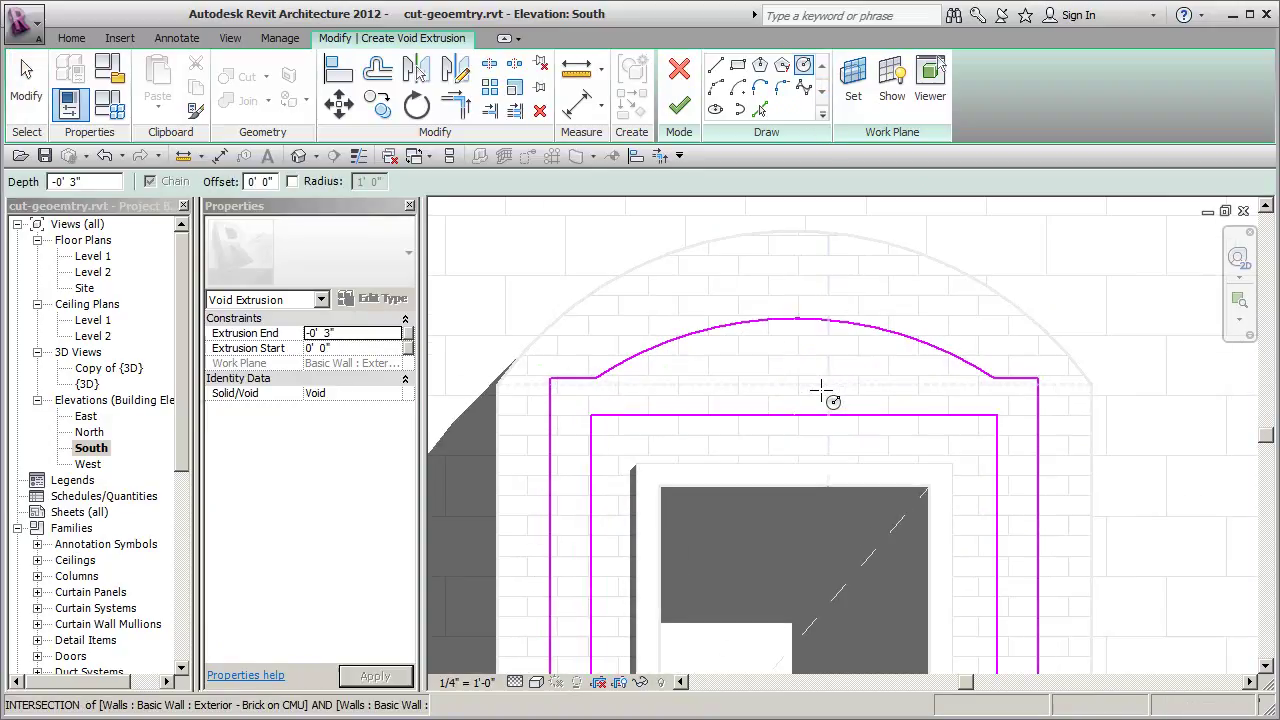
click(795, 376)
click(812, 362)
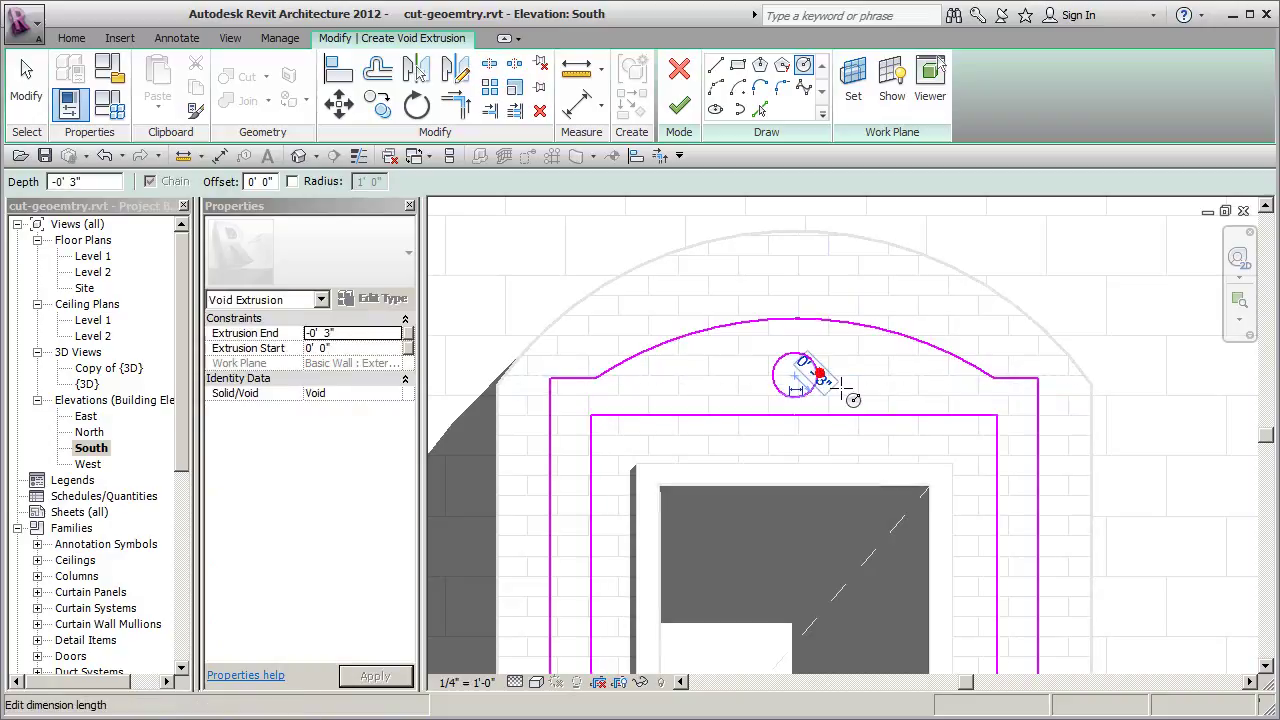
key(Escape)
key(Escape)
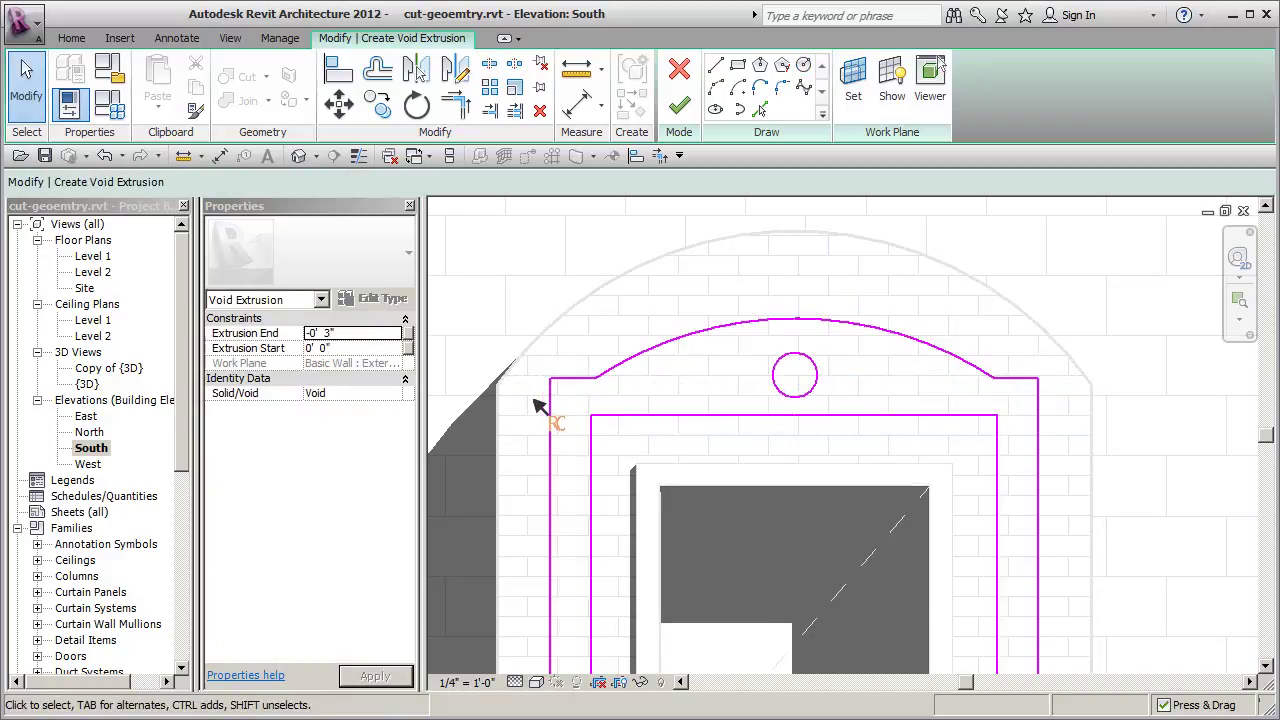
Nudge the recess's arc, shoulder lines and circle eight increments up and four back down to raise the arched top
mouse_move(533, 398)
mouse_down()
mouse_move(914, 390)
mouse_move(1104, 310)
mouse_move(1108, 280)
mouse_up()
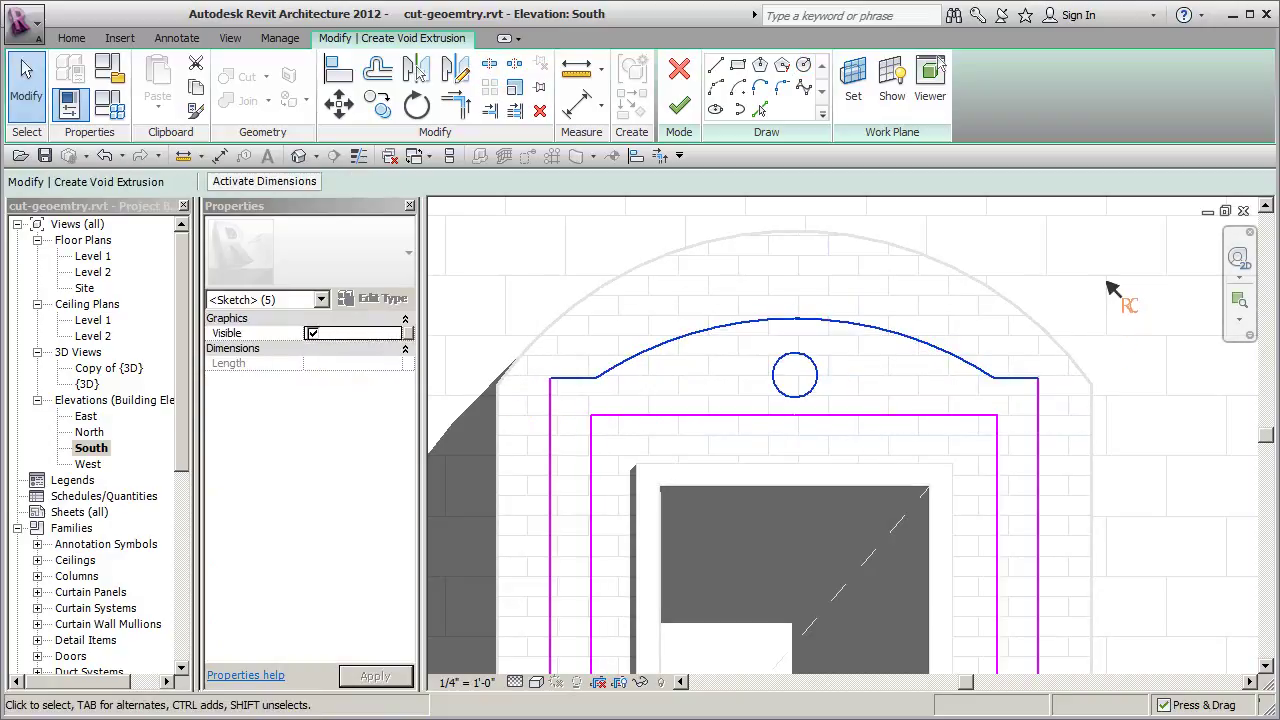
key(Up)
key(Up)
key(Up)
key(Up)
key(Up)
key(Up)
key(Up)
key(Up)
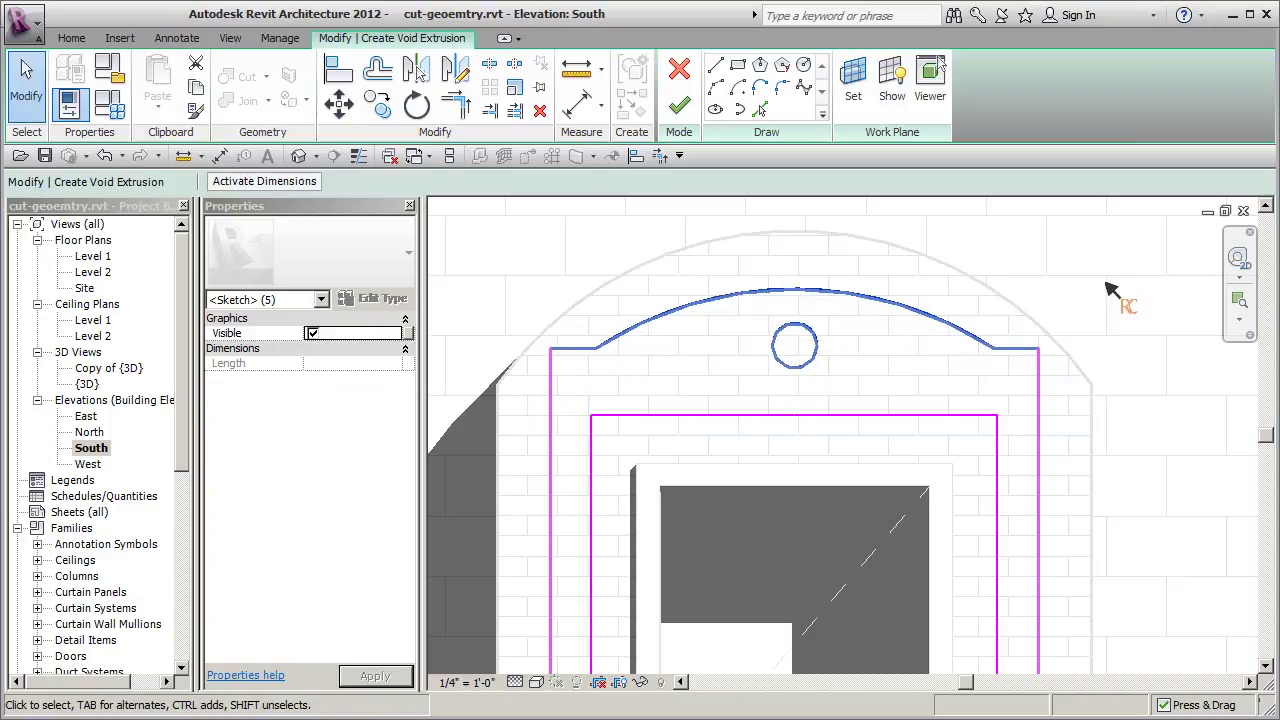
key(Down)
key(Down)
key(Down)
key(Down)
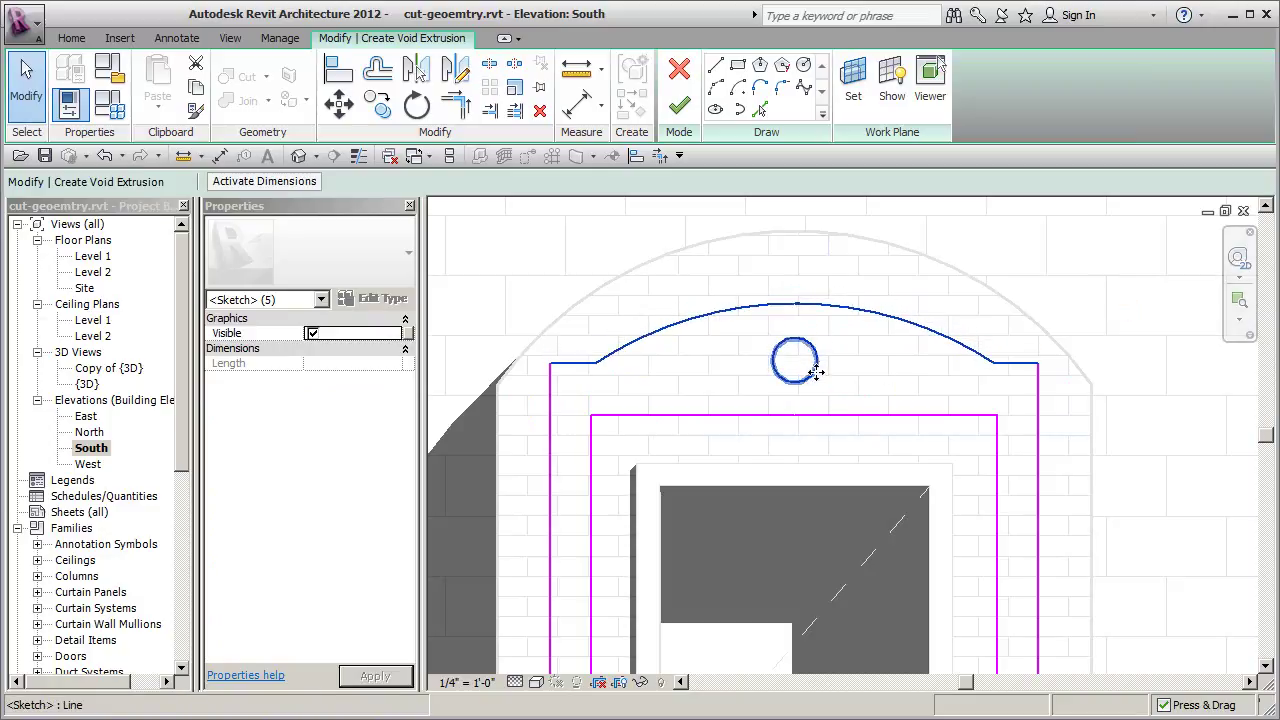
Set the radius of the circle under the arc to 5"
click(815, 371)
scroll(813, 378, up, 3)
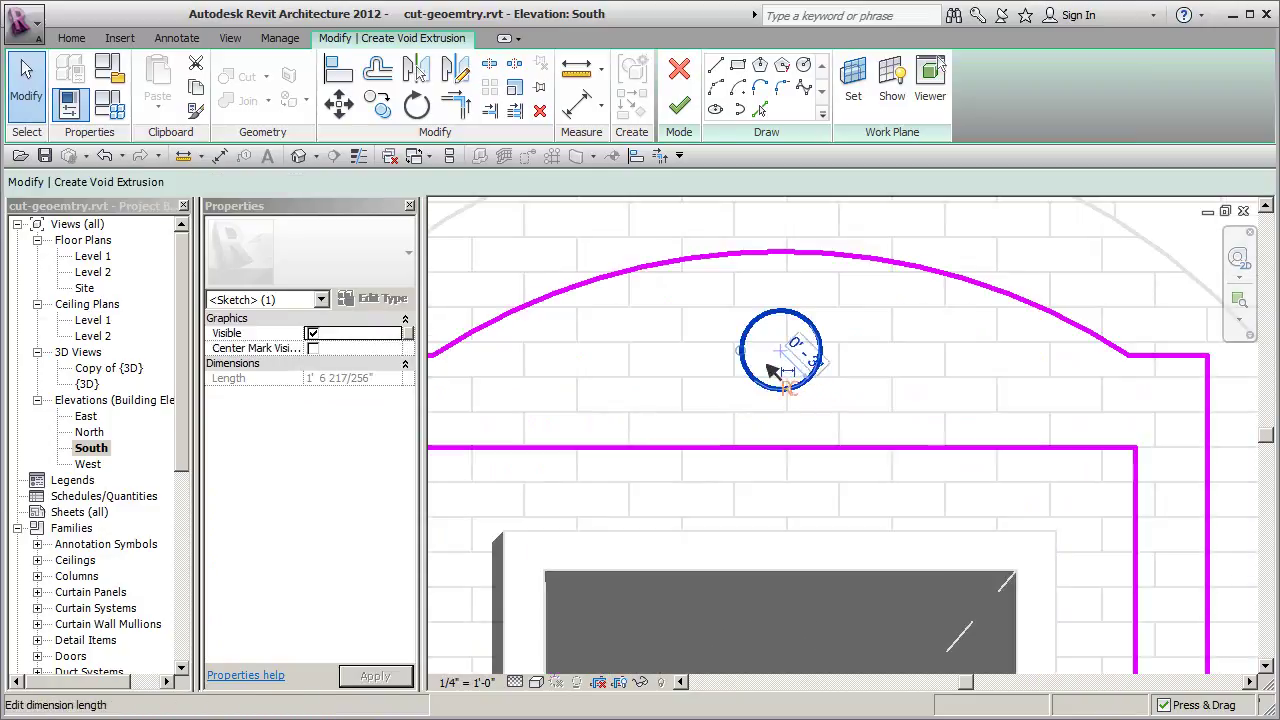
scroll(745, 355, up, 2)
click(808, 356)
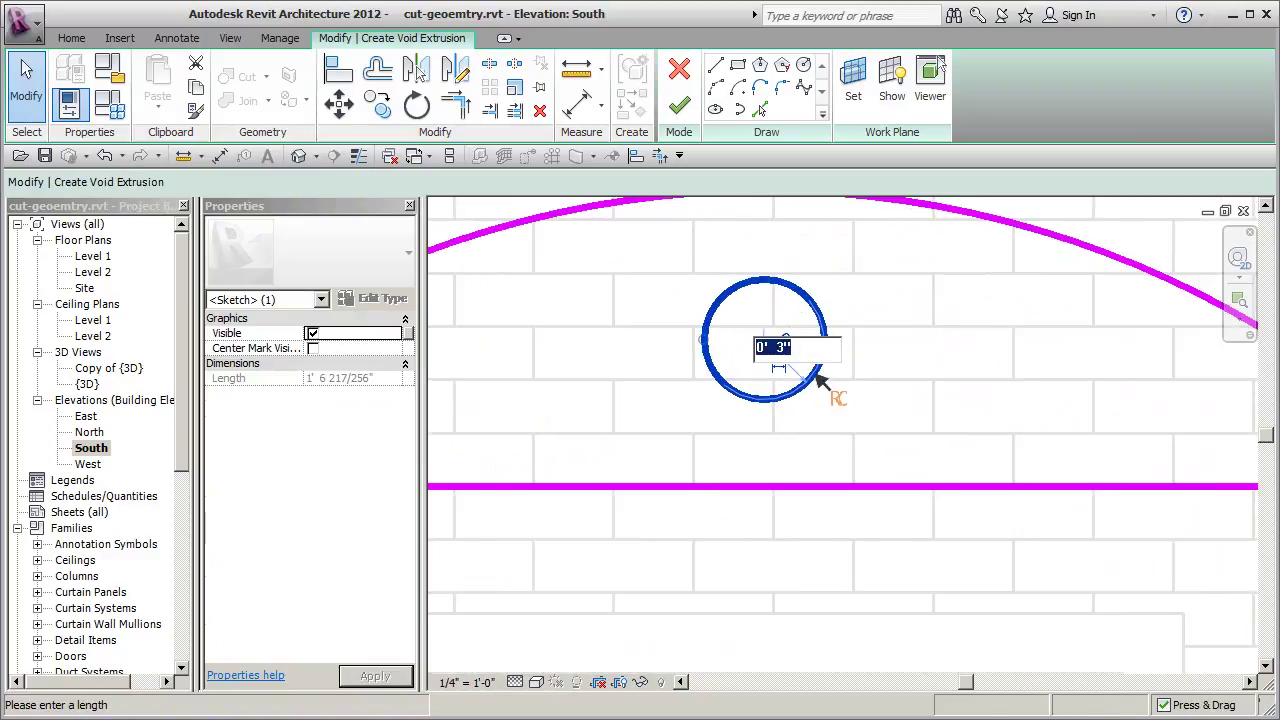
text(5")
key(Return)
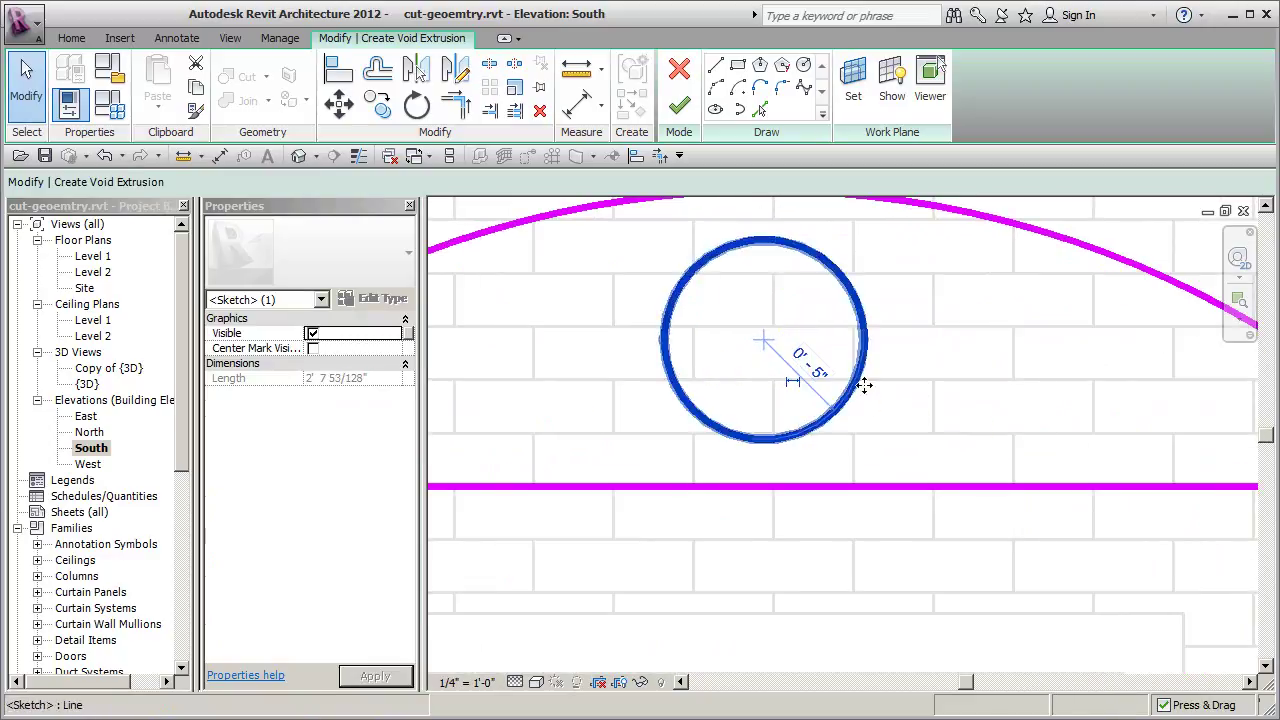
click(964, 404)
scroll(964, 404, down, 5)
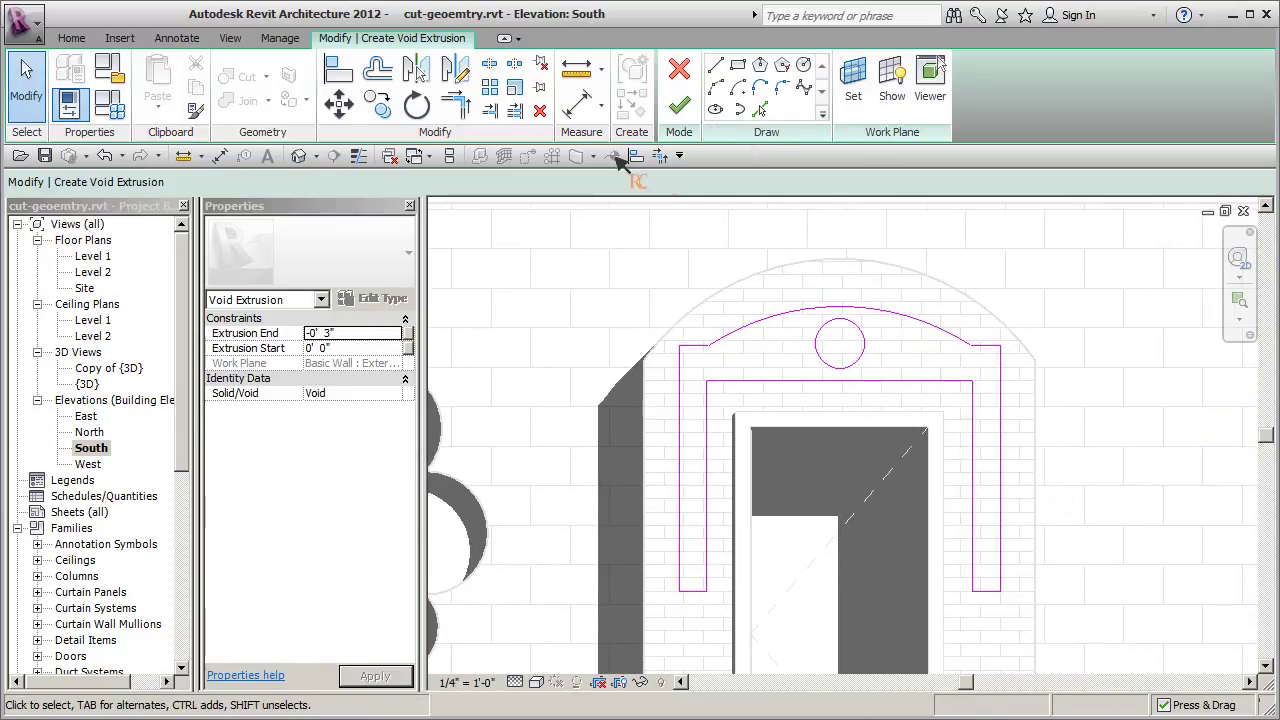
Switch to the default 3D view and finish the void extrusion's sketch on the door surround
click(357, 333)
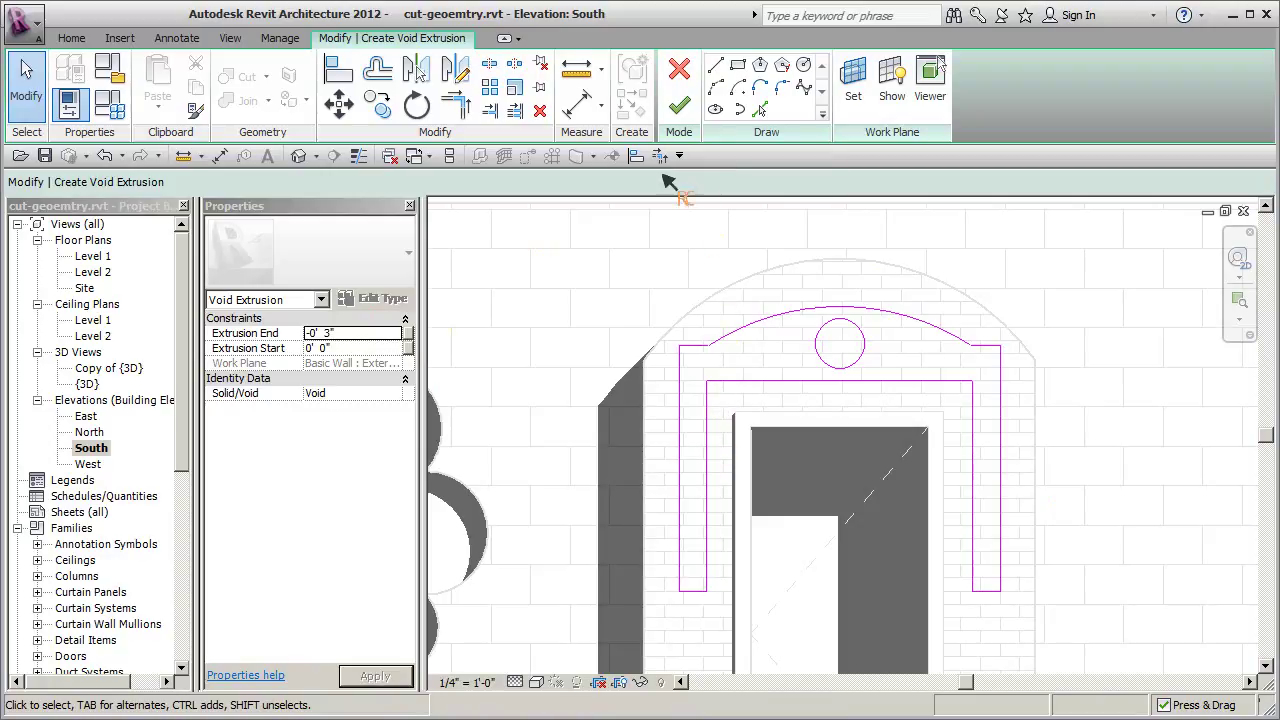
click(300, 157)
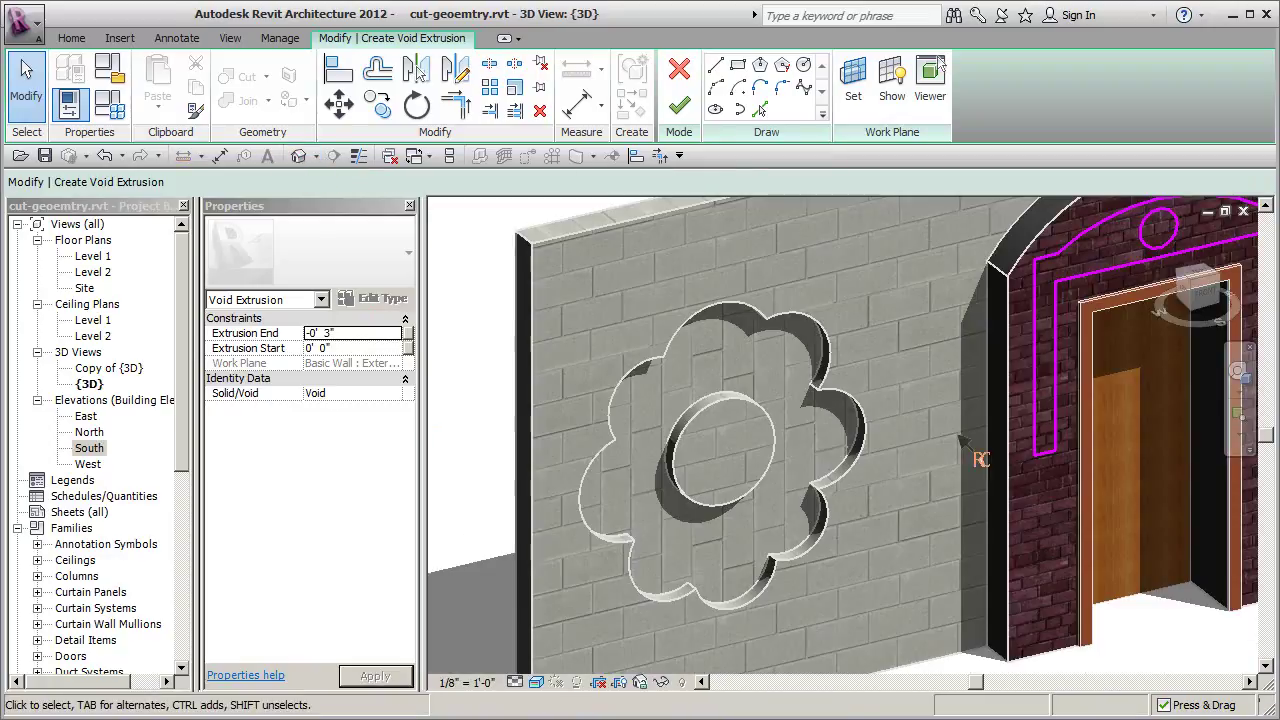
middle_drag(977, 457, 740, 507)
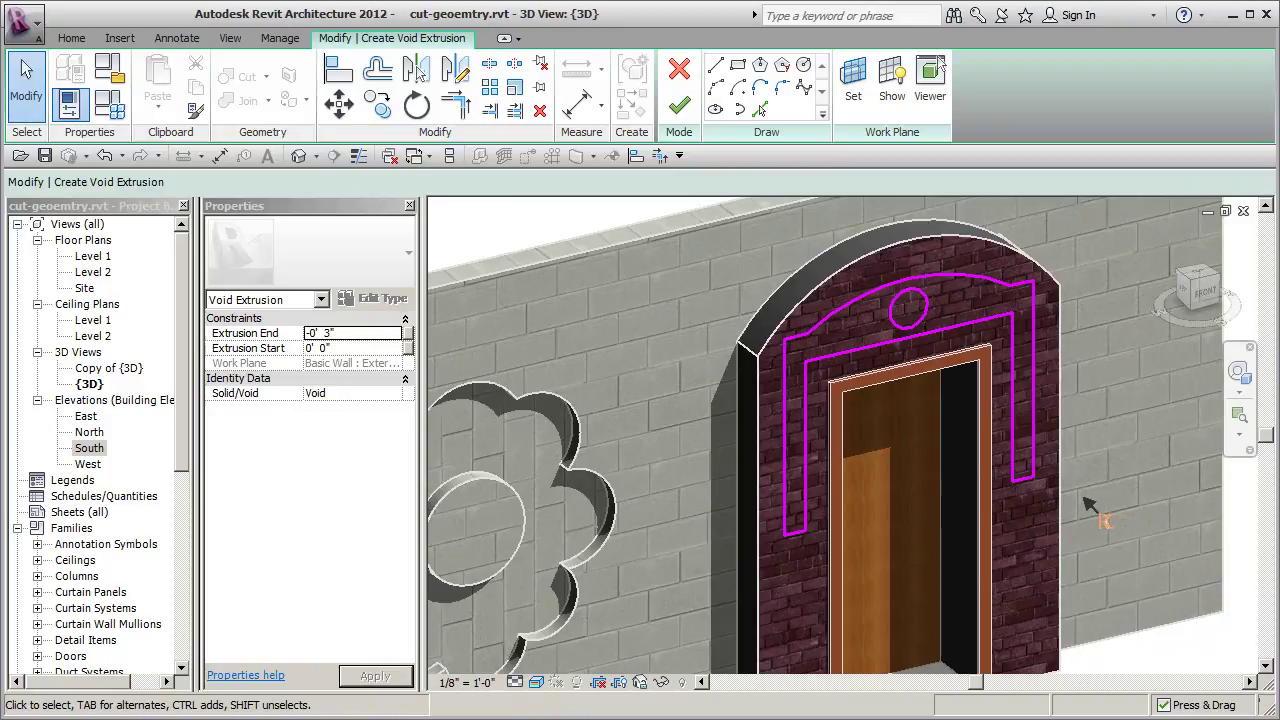
click(679, 104)
click(1113, 481)
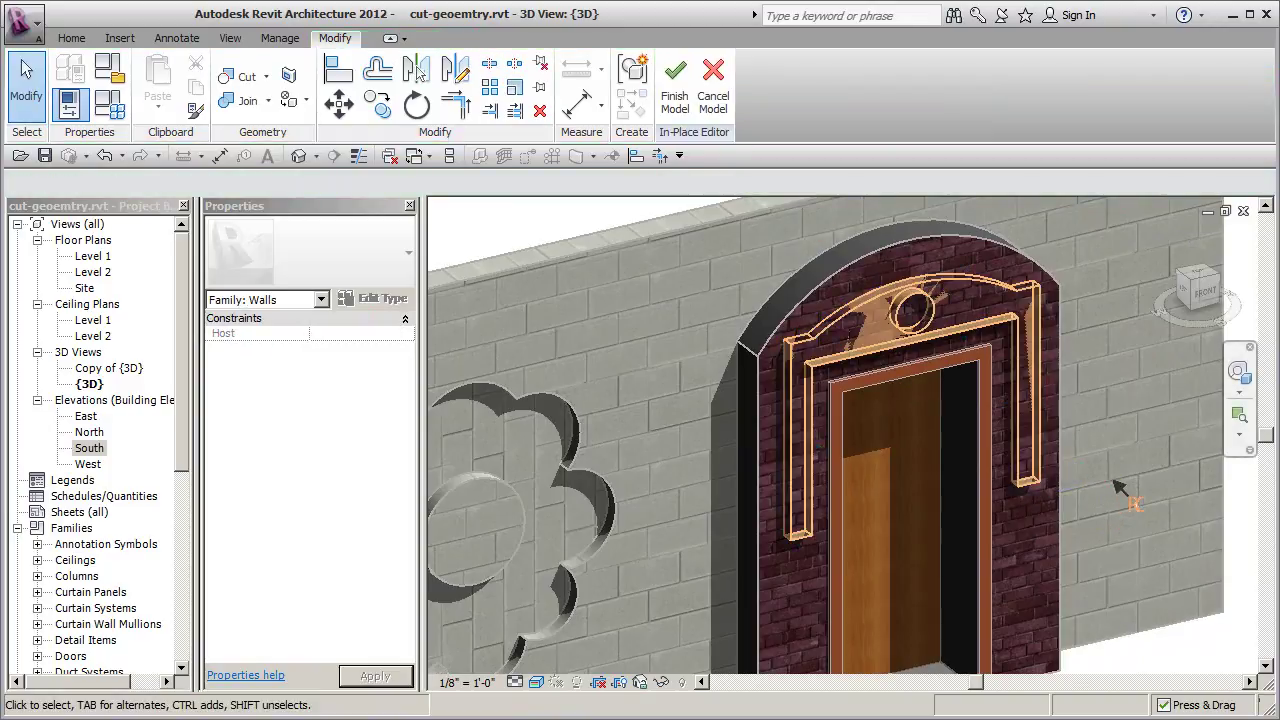
Set the recess void's Extrusion End to 0' 3" so it extends into the door surround
click(1035, 488)
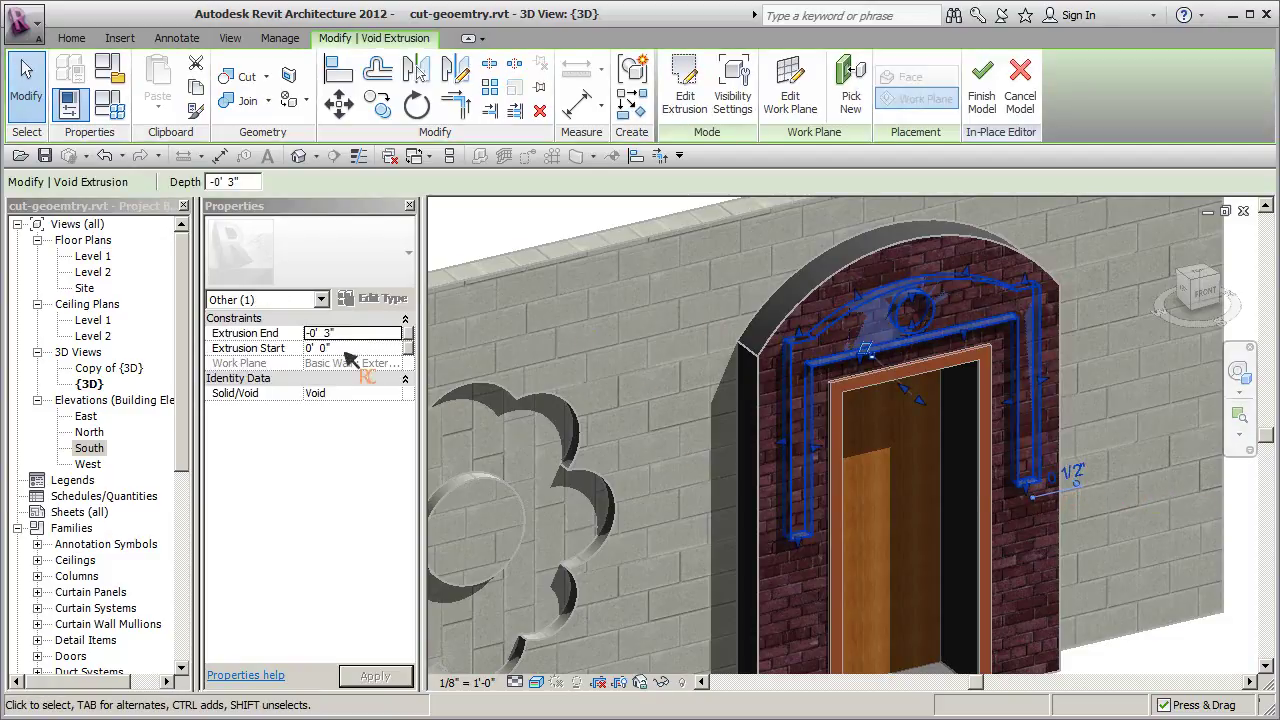
click(366, 334)
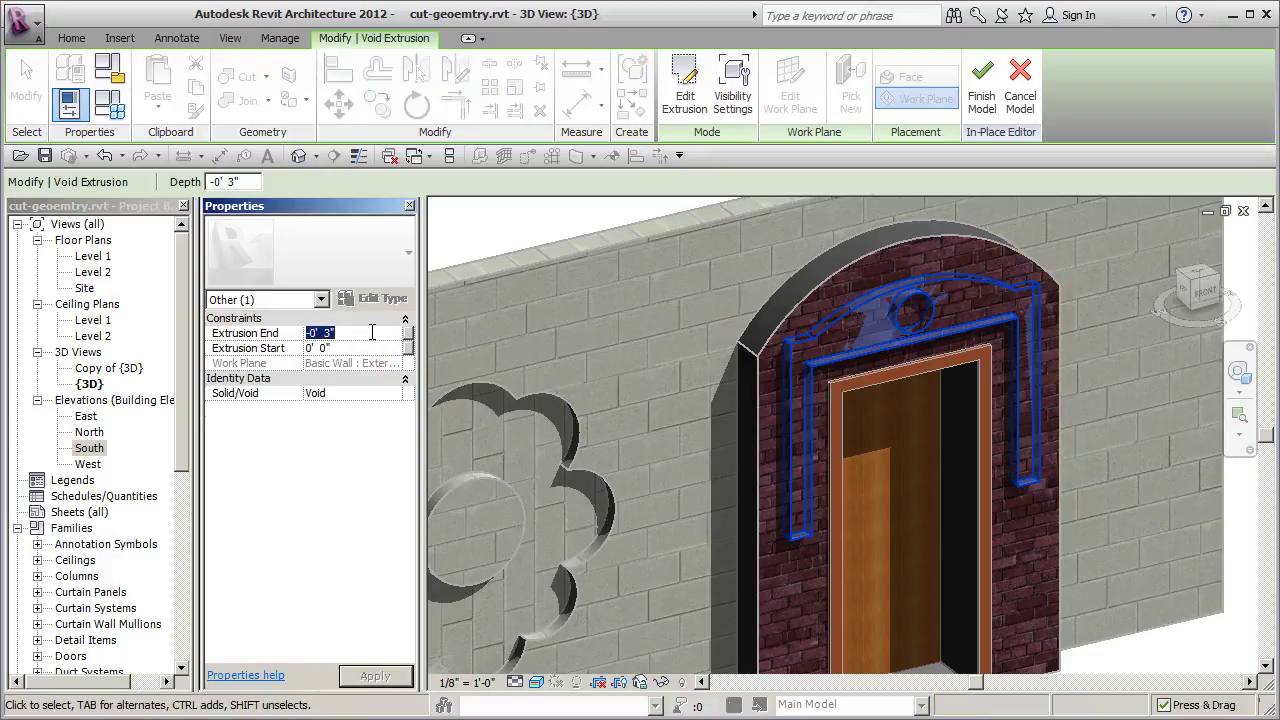
click(327, 443)
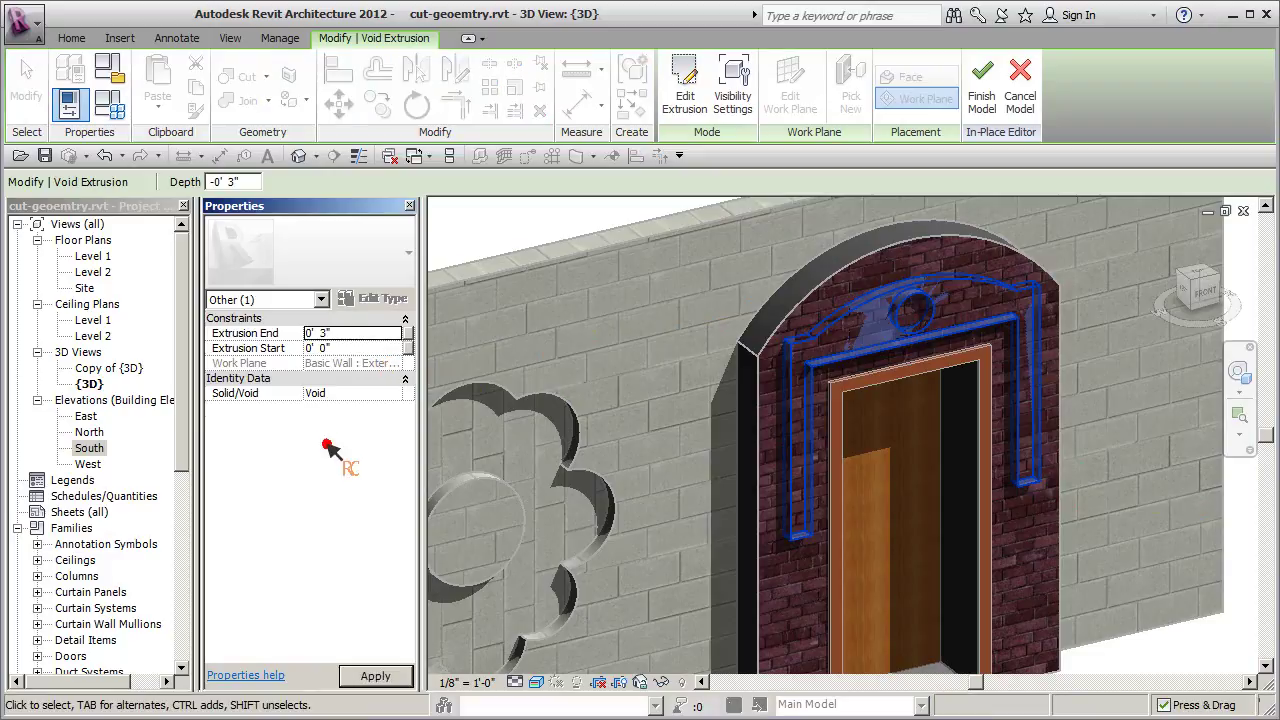
click(636, 287)
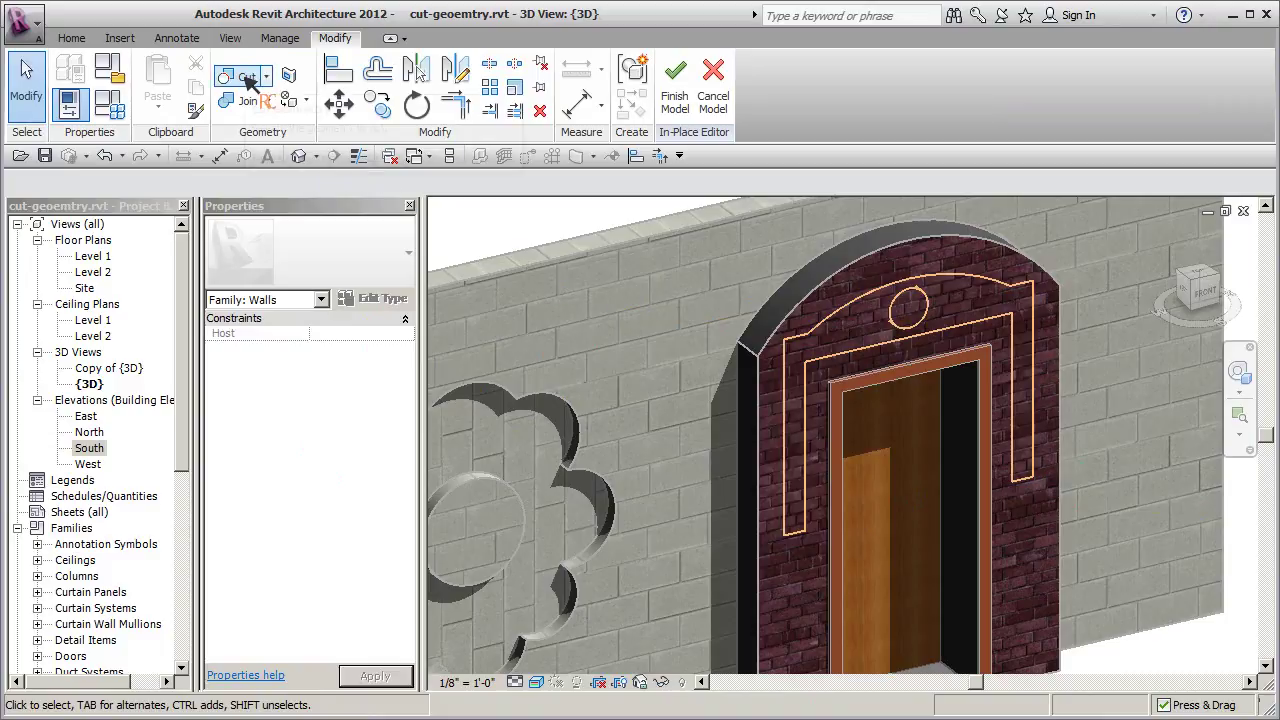
Cut the brick door surround with the void extrusion and finish the in-place model
click(240, 77)
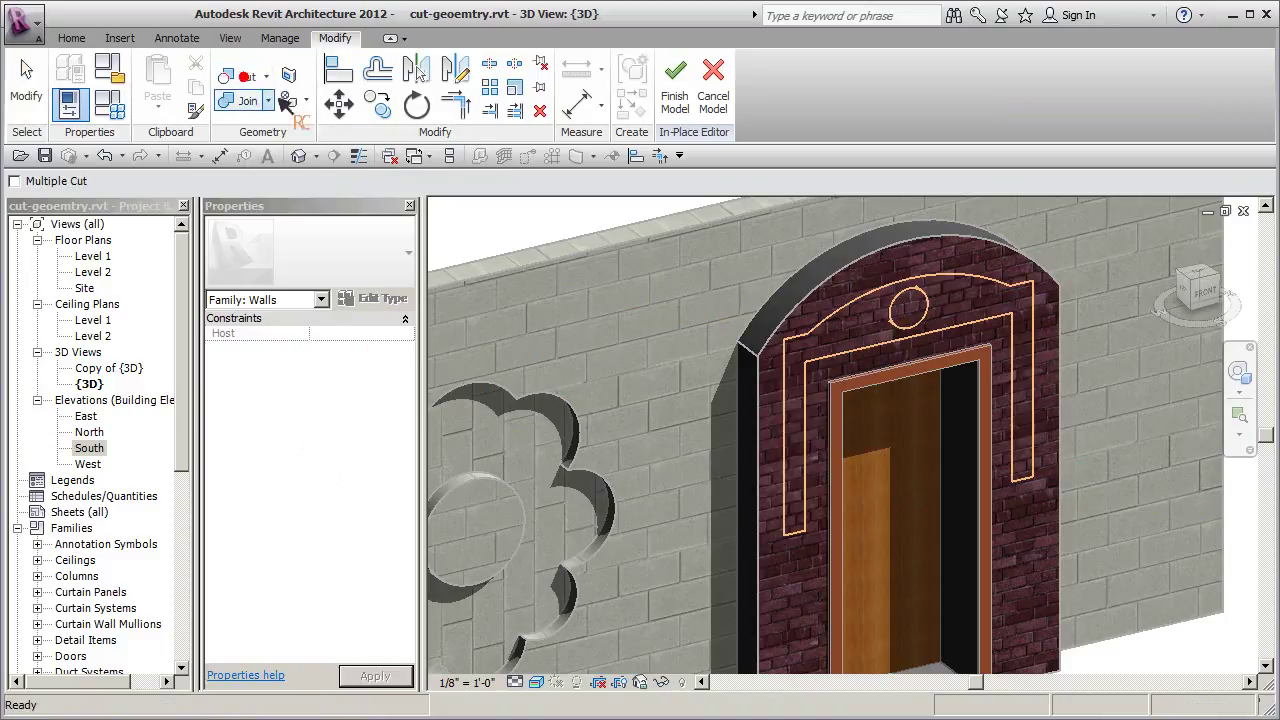
click(820, 274)
click(826, 296)
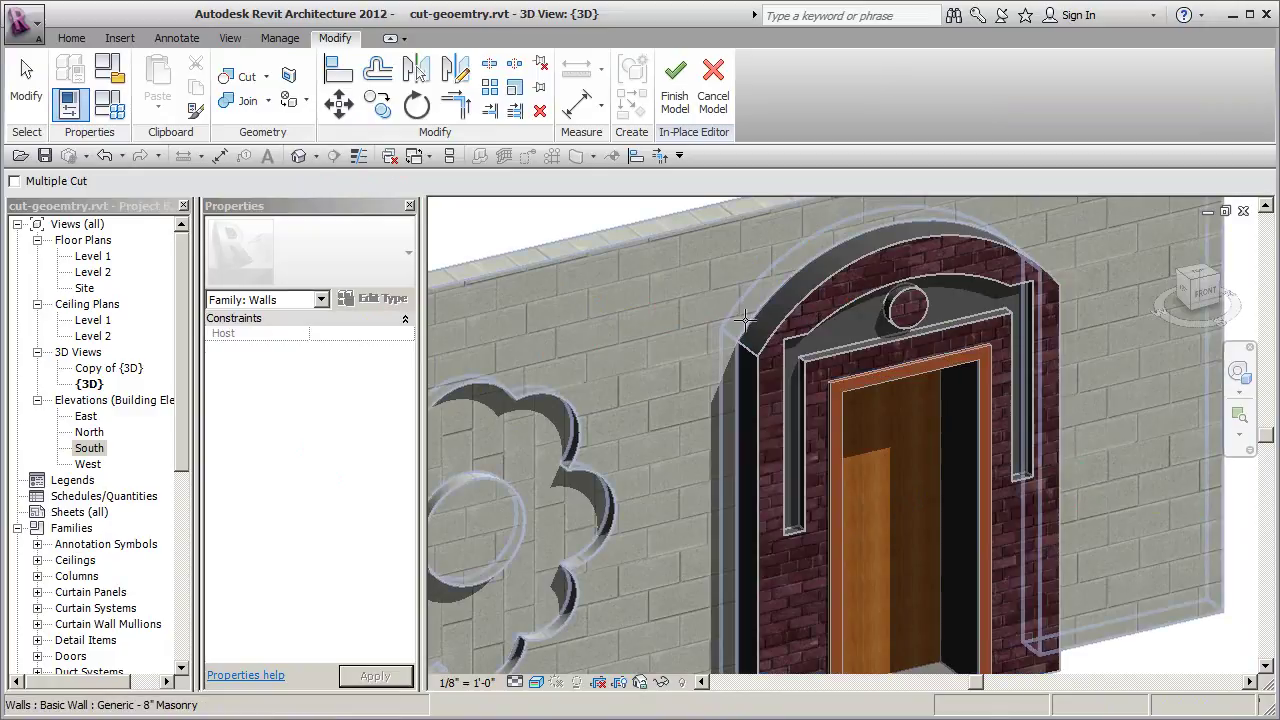
click(675, 80)
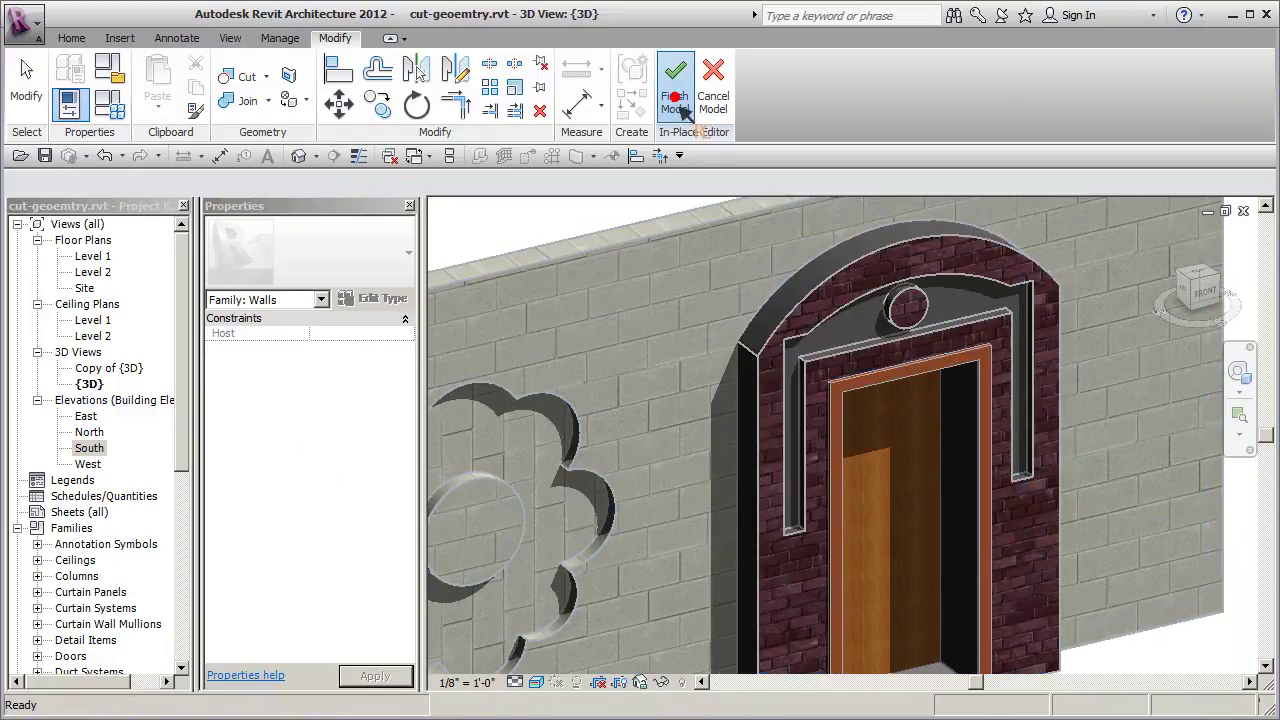
scroll(826, 455, down, 3)
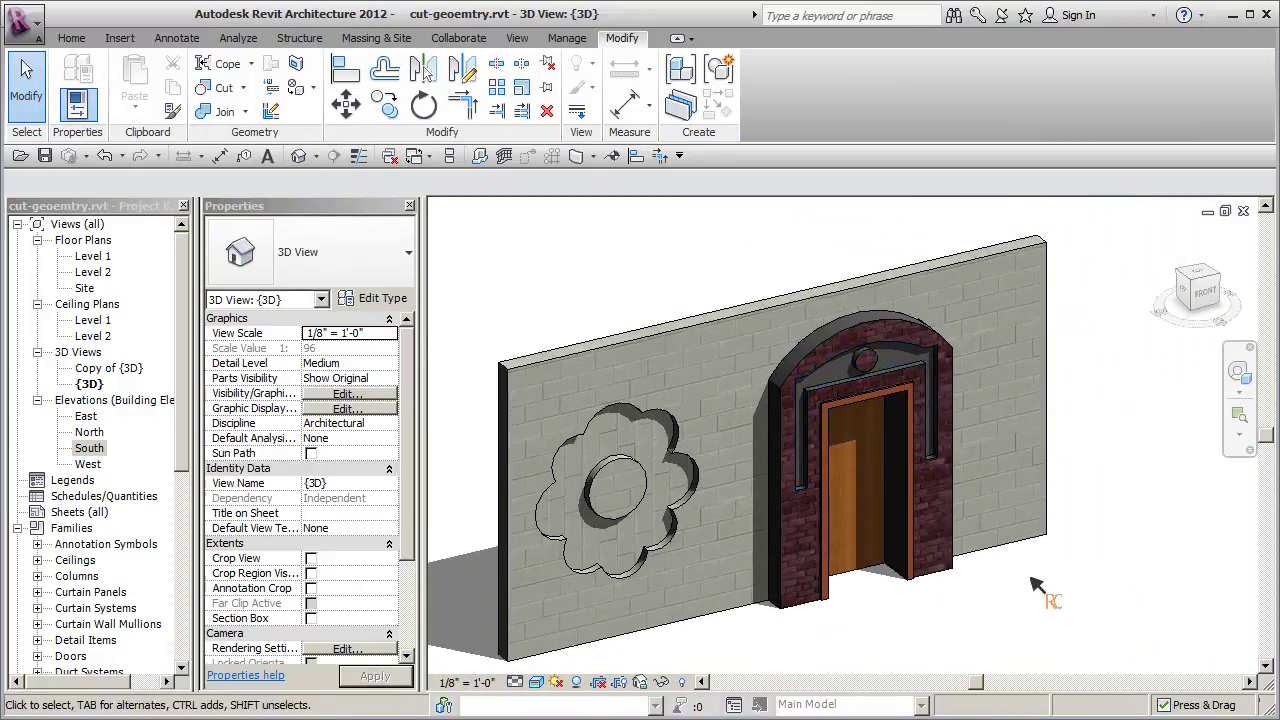
scroll(955, 571, up, 1)
middle_drag(1040, 598, 1056, 610)
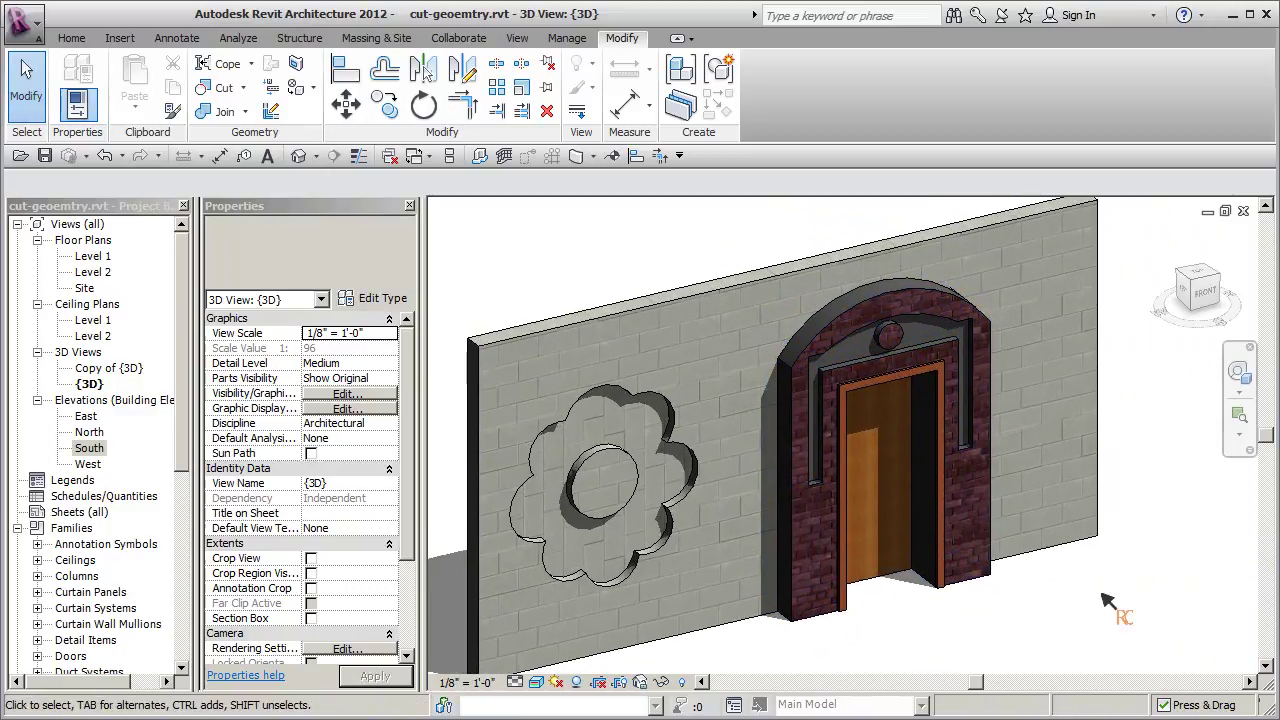